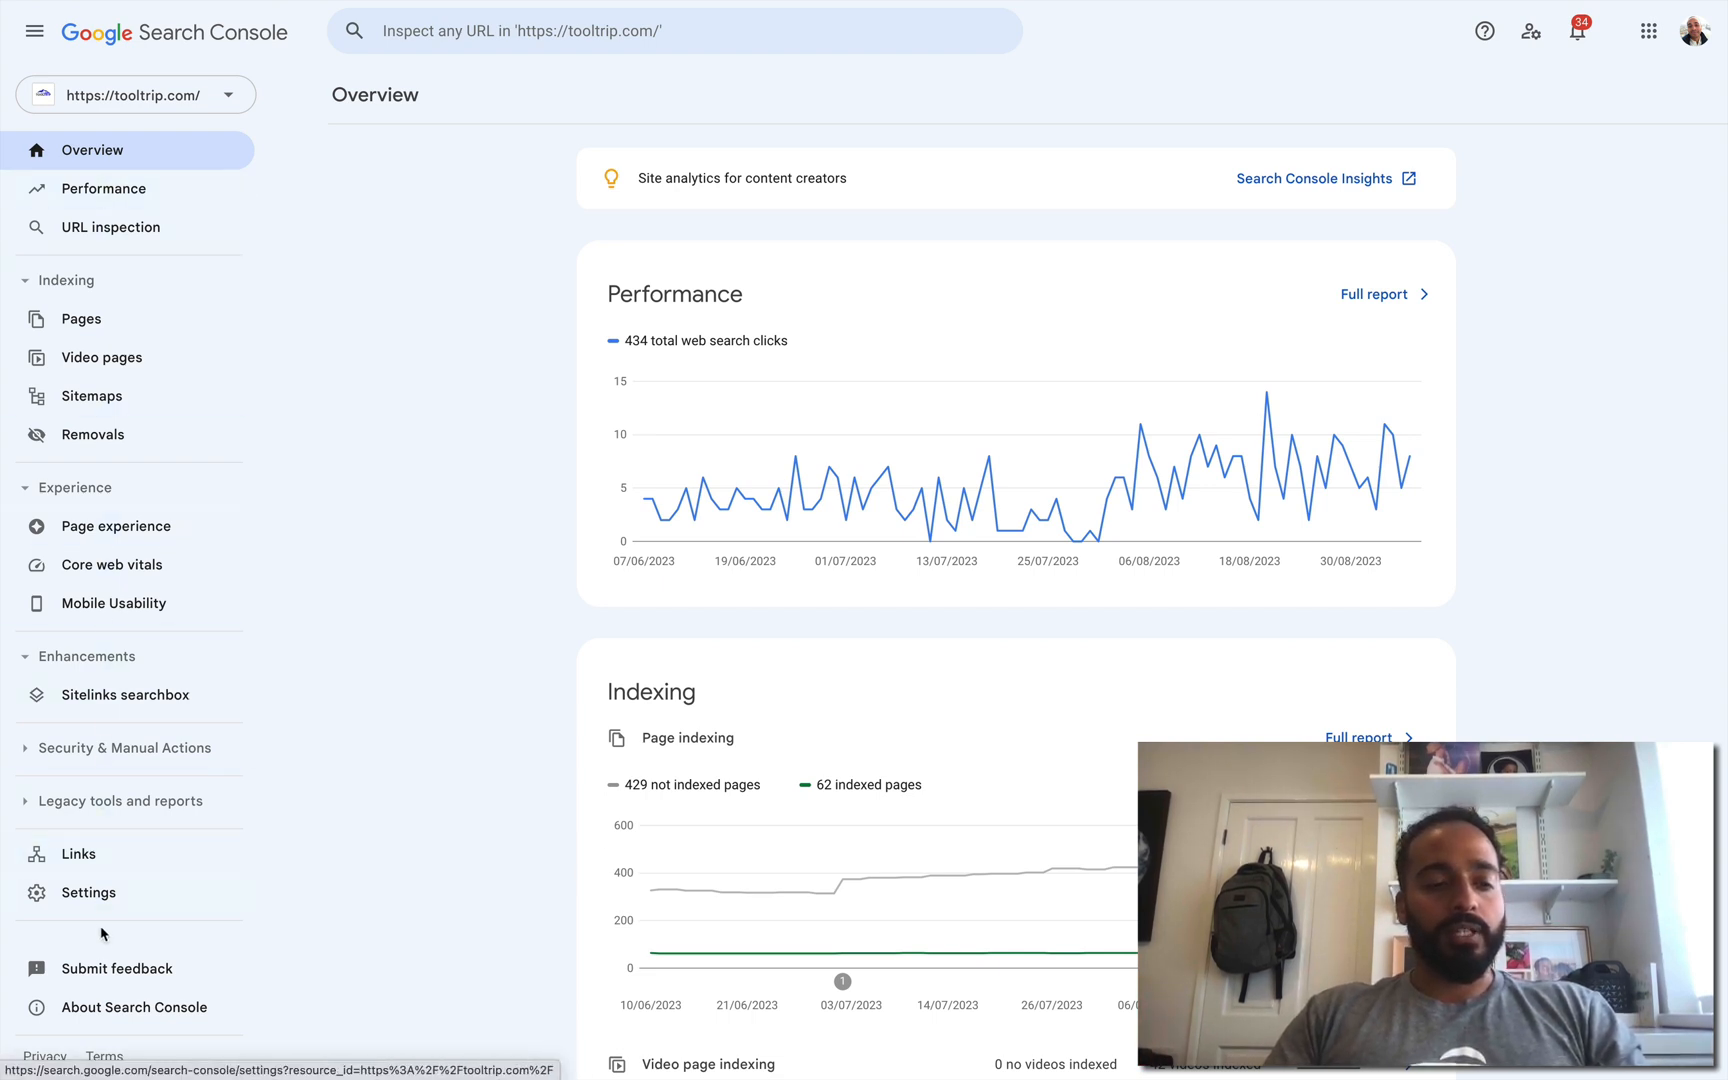
Step: Open the Performance report for tooltrip.com and list its top pages
left_click(113, 188)
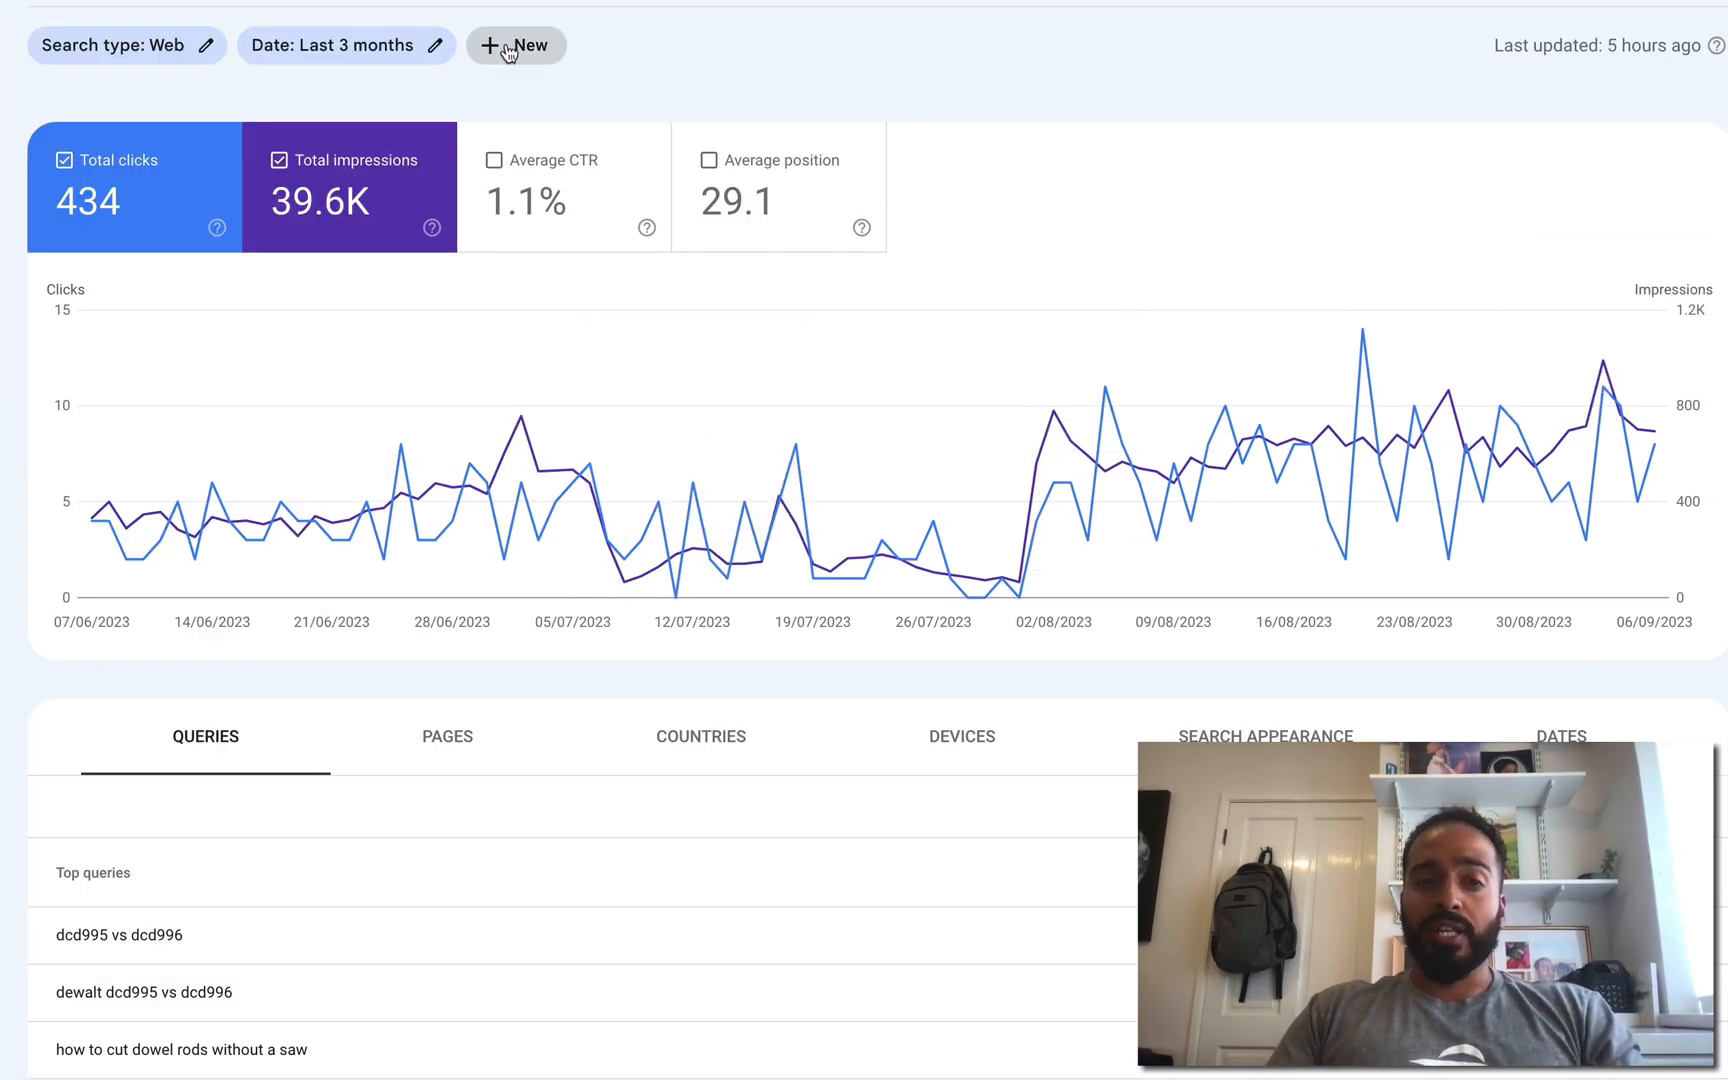
left_click(455, 735)
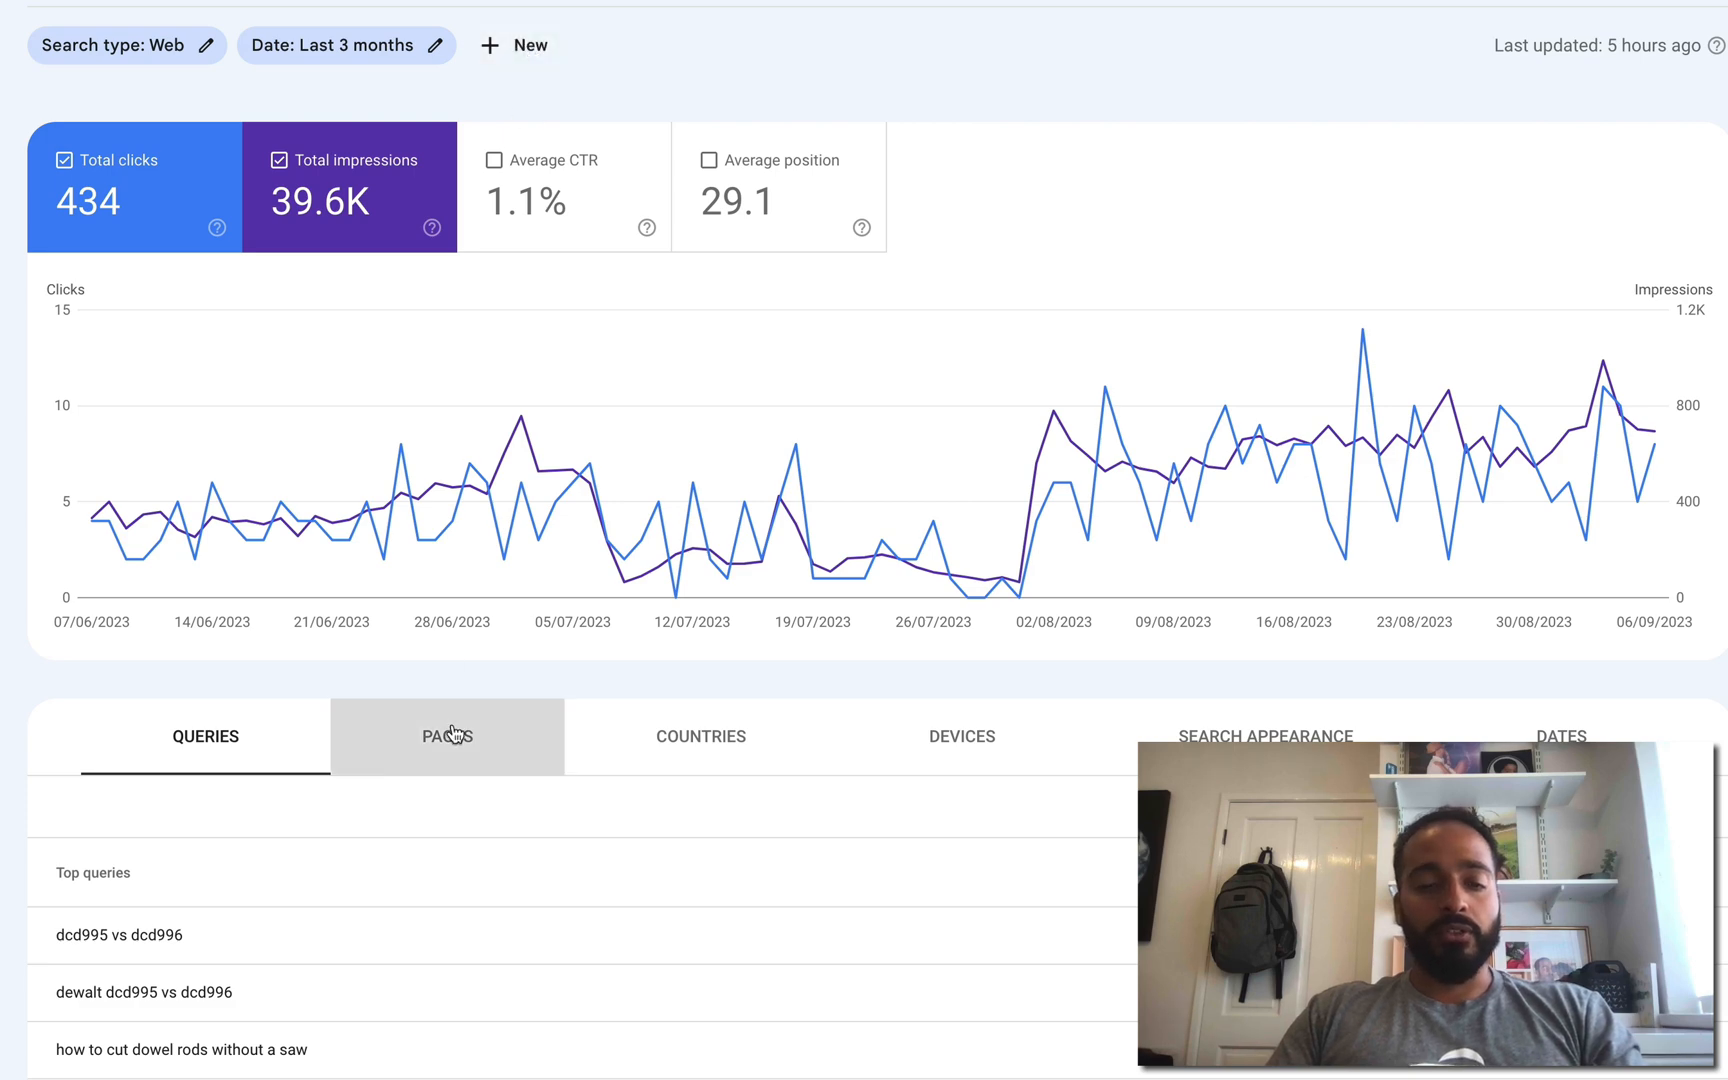
scroll(783, 733, "down", 4)
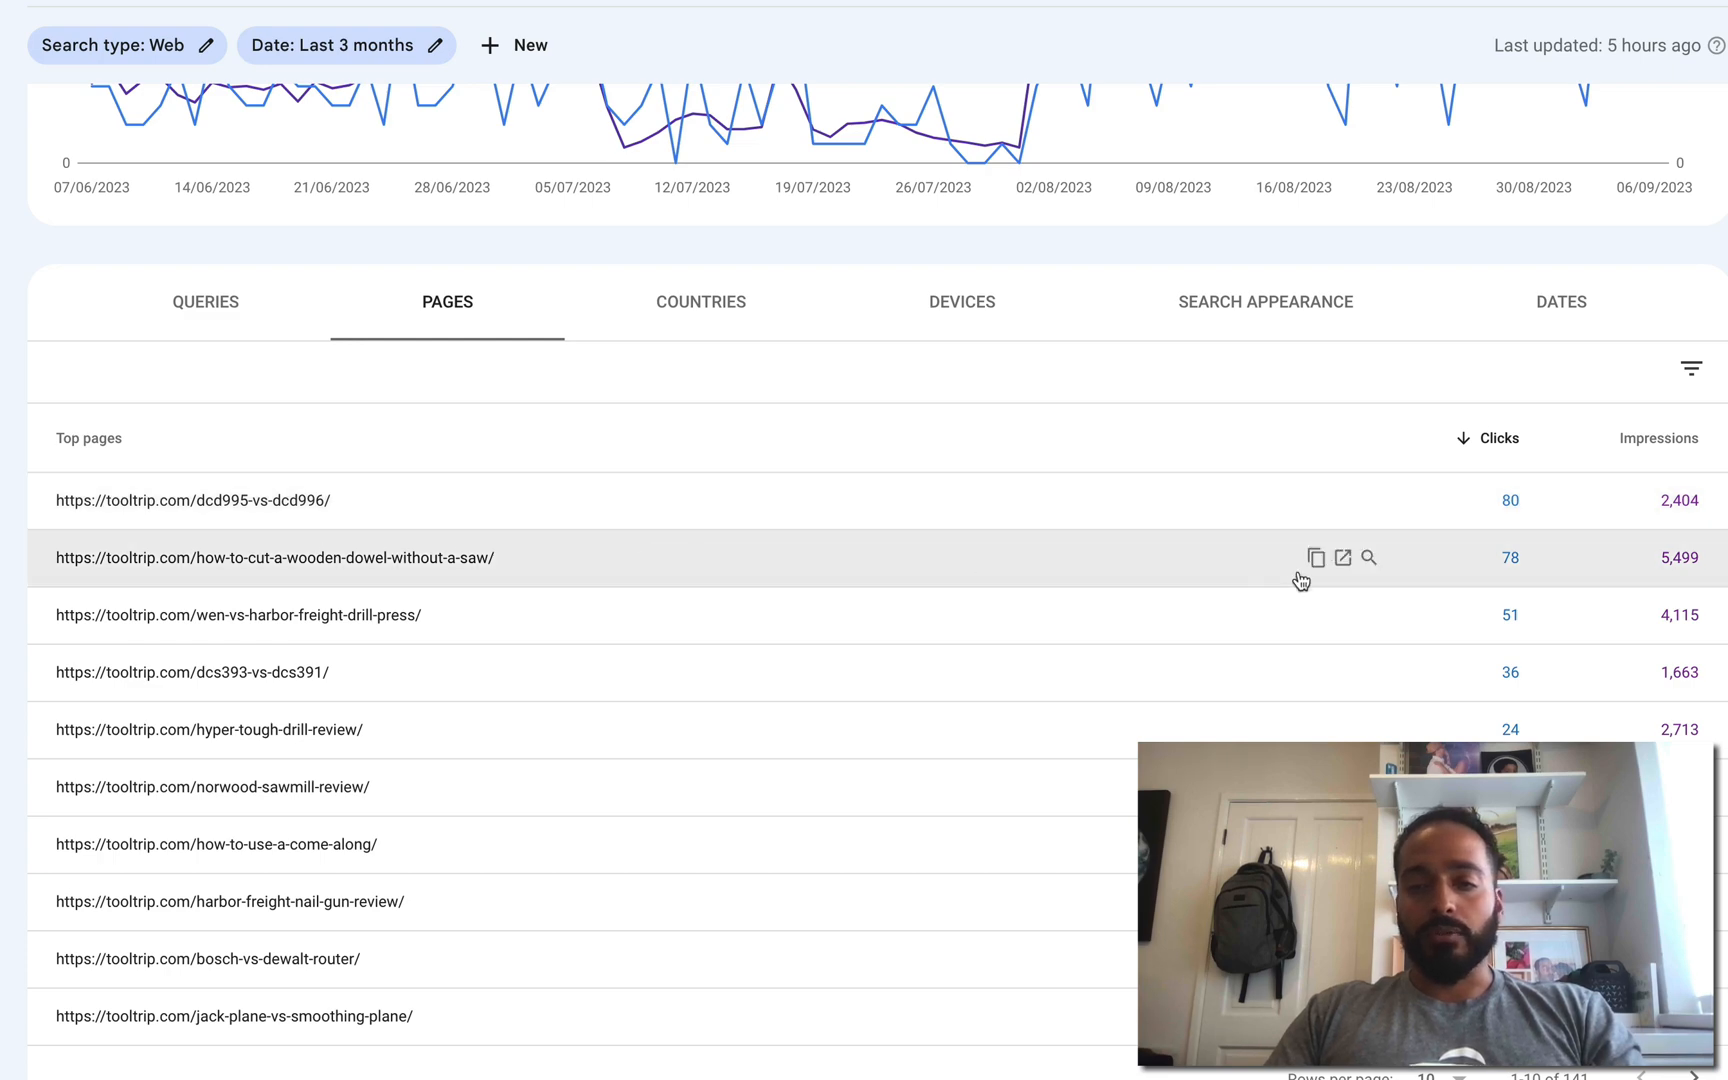
scroll(829, 570, "up", 4)
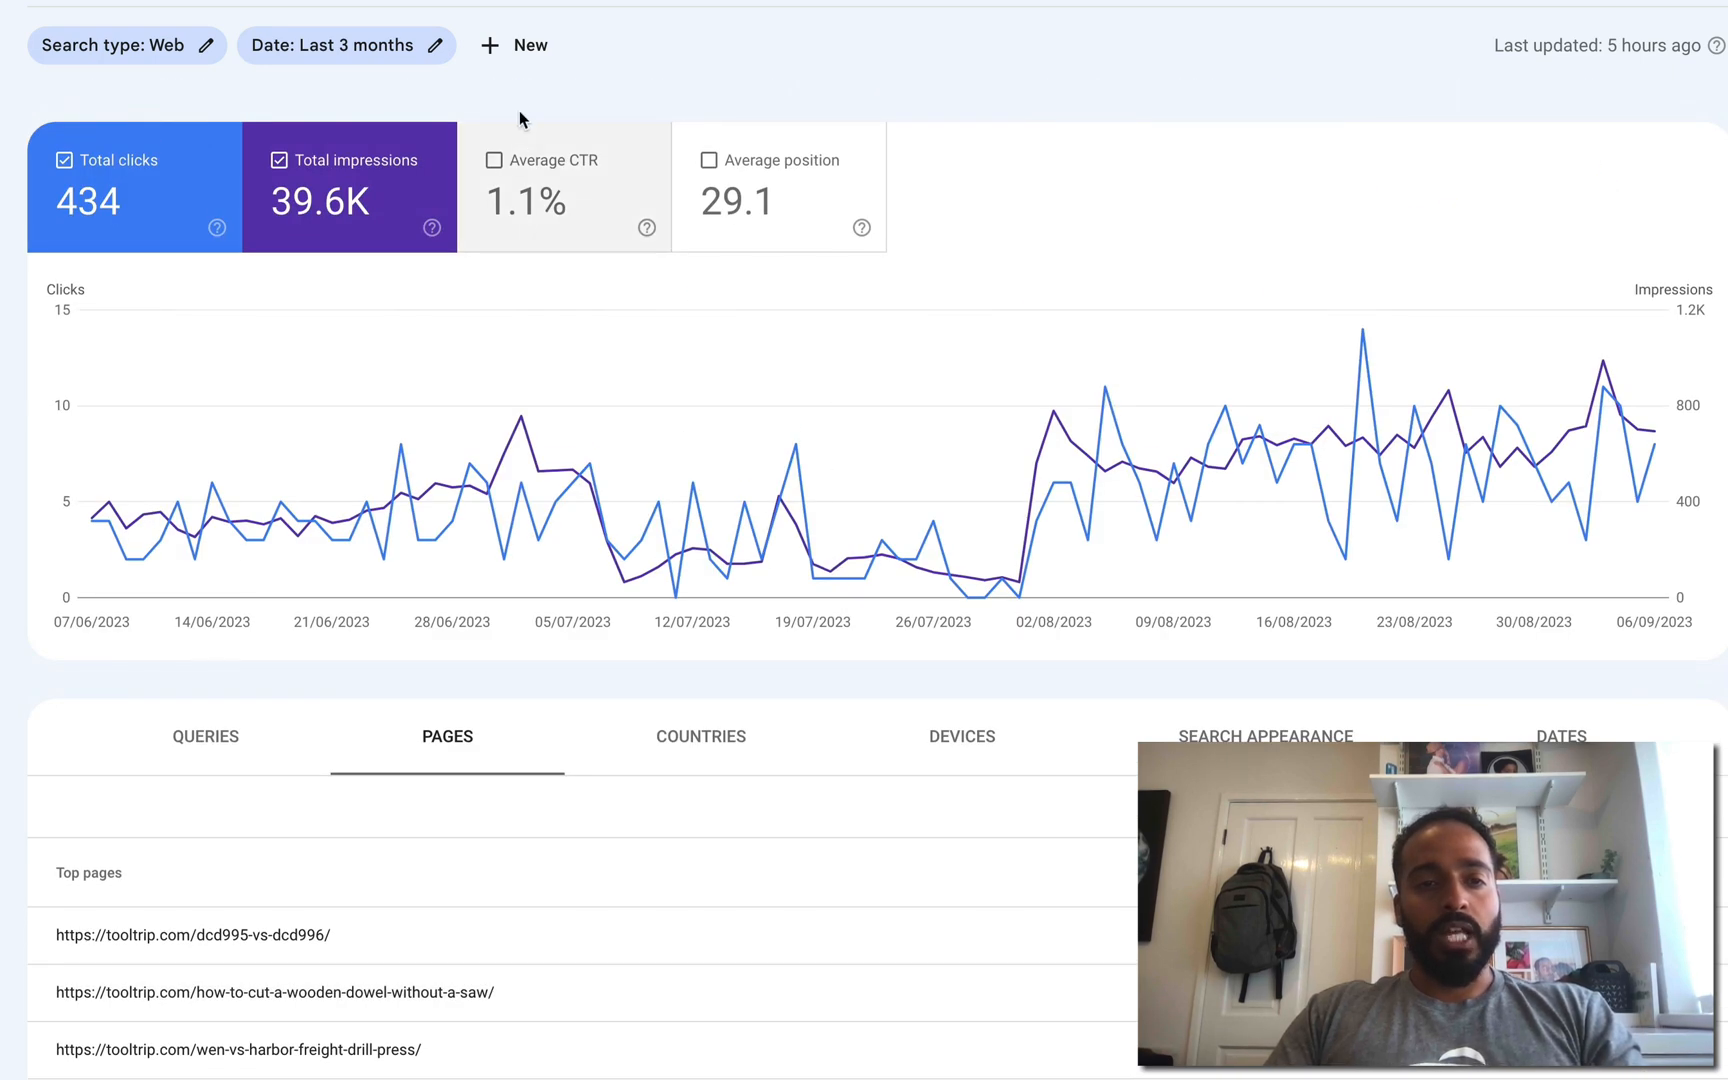
left_click(527, 46)
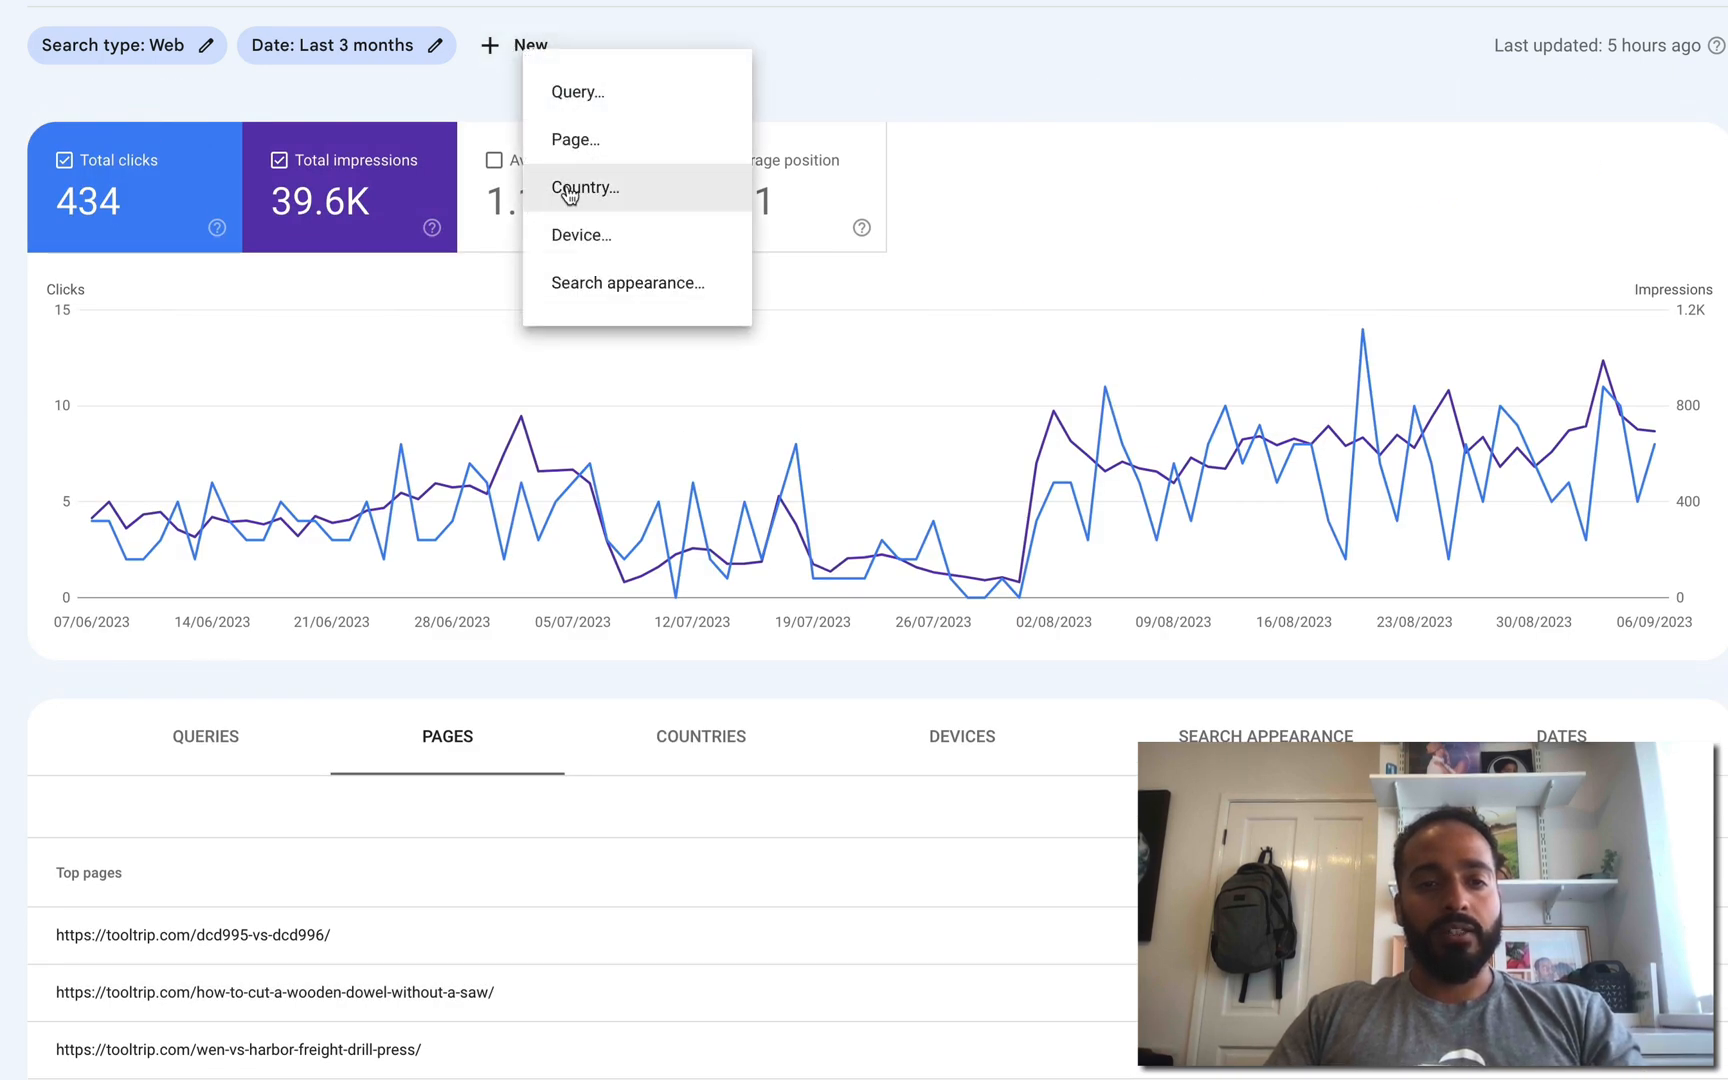
left_click(615, 147)
type("https://tooltrip.com/how-to-cut-a-wooden-dowel-without-a-saw/")
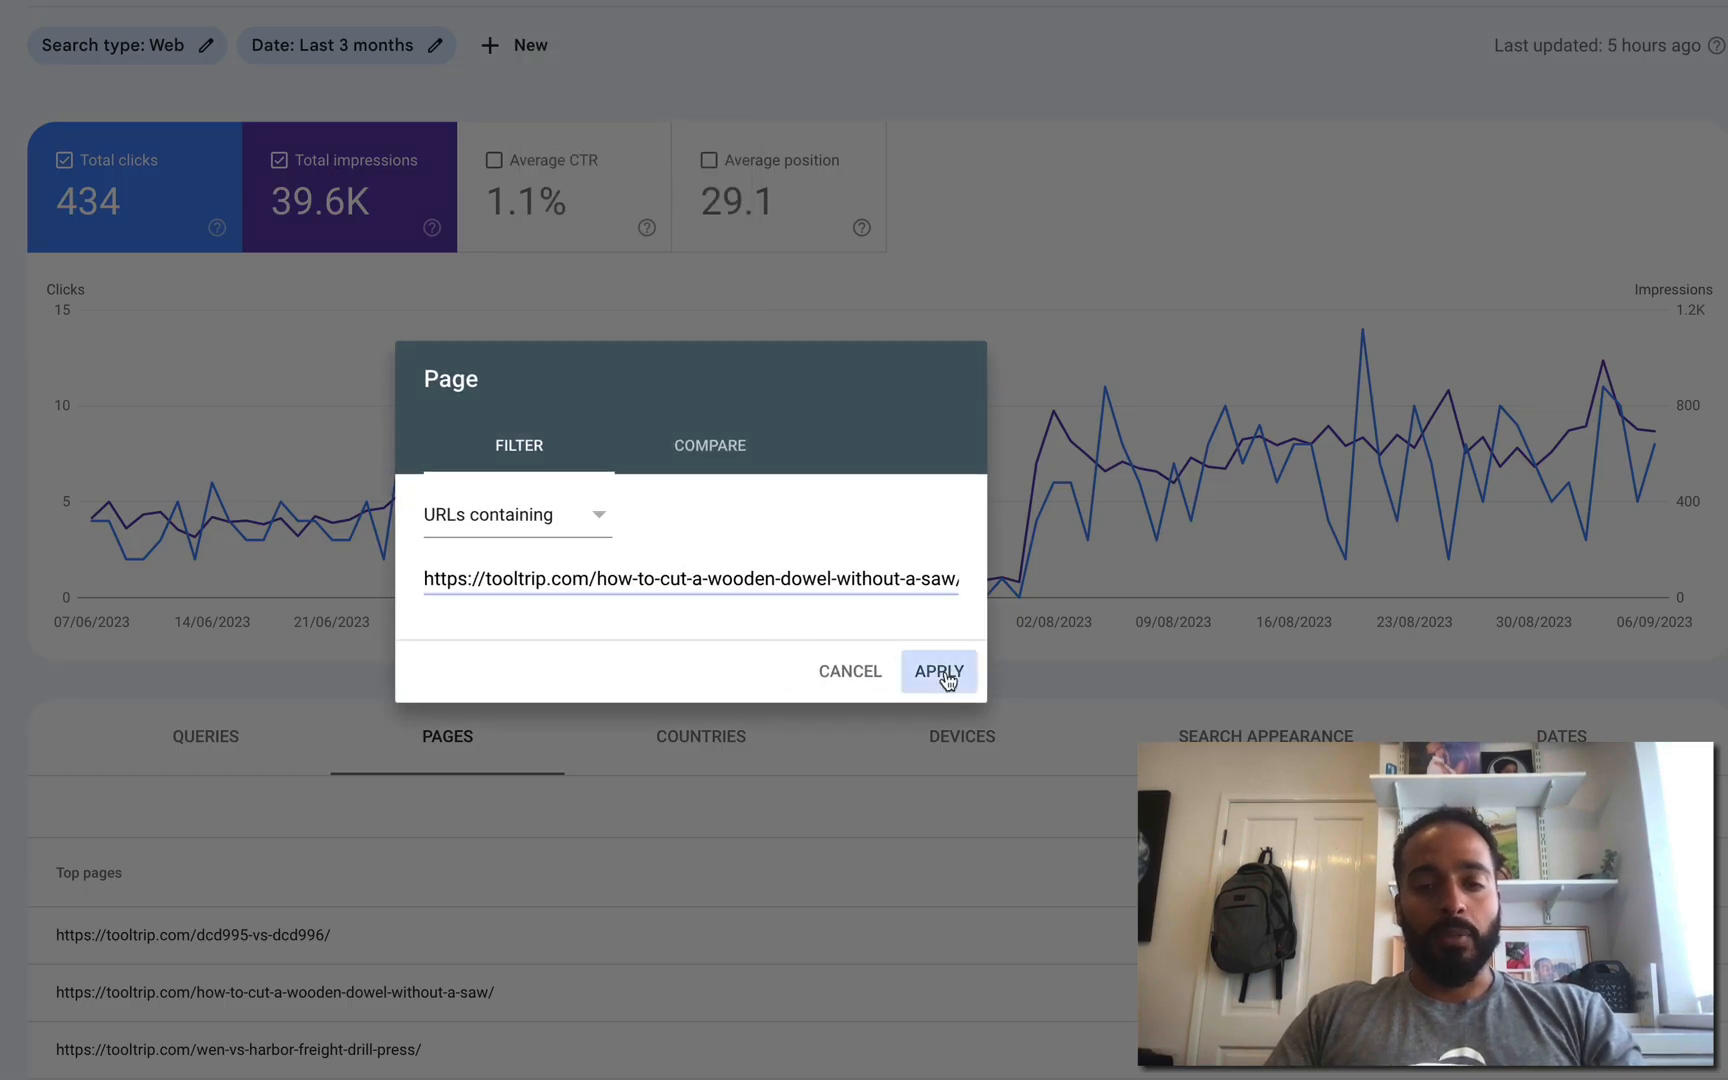
left_click(940, 671)
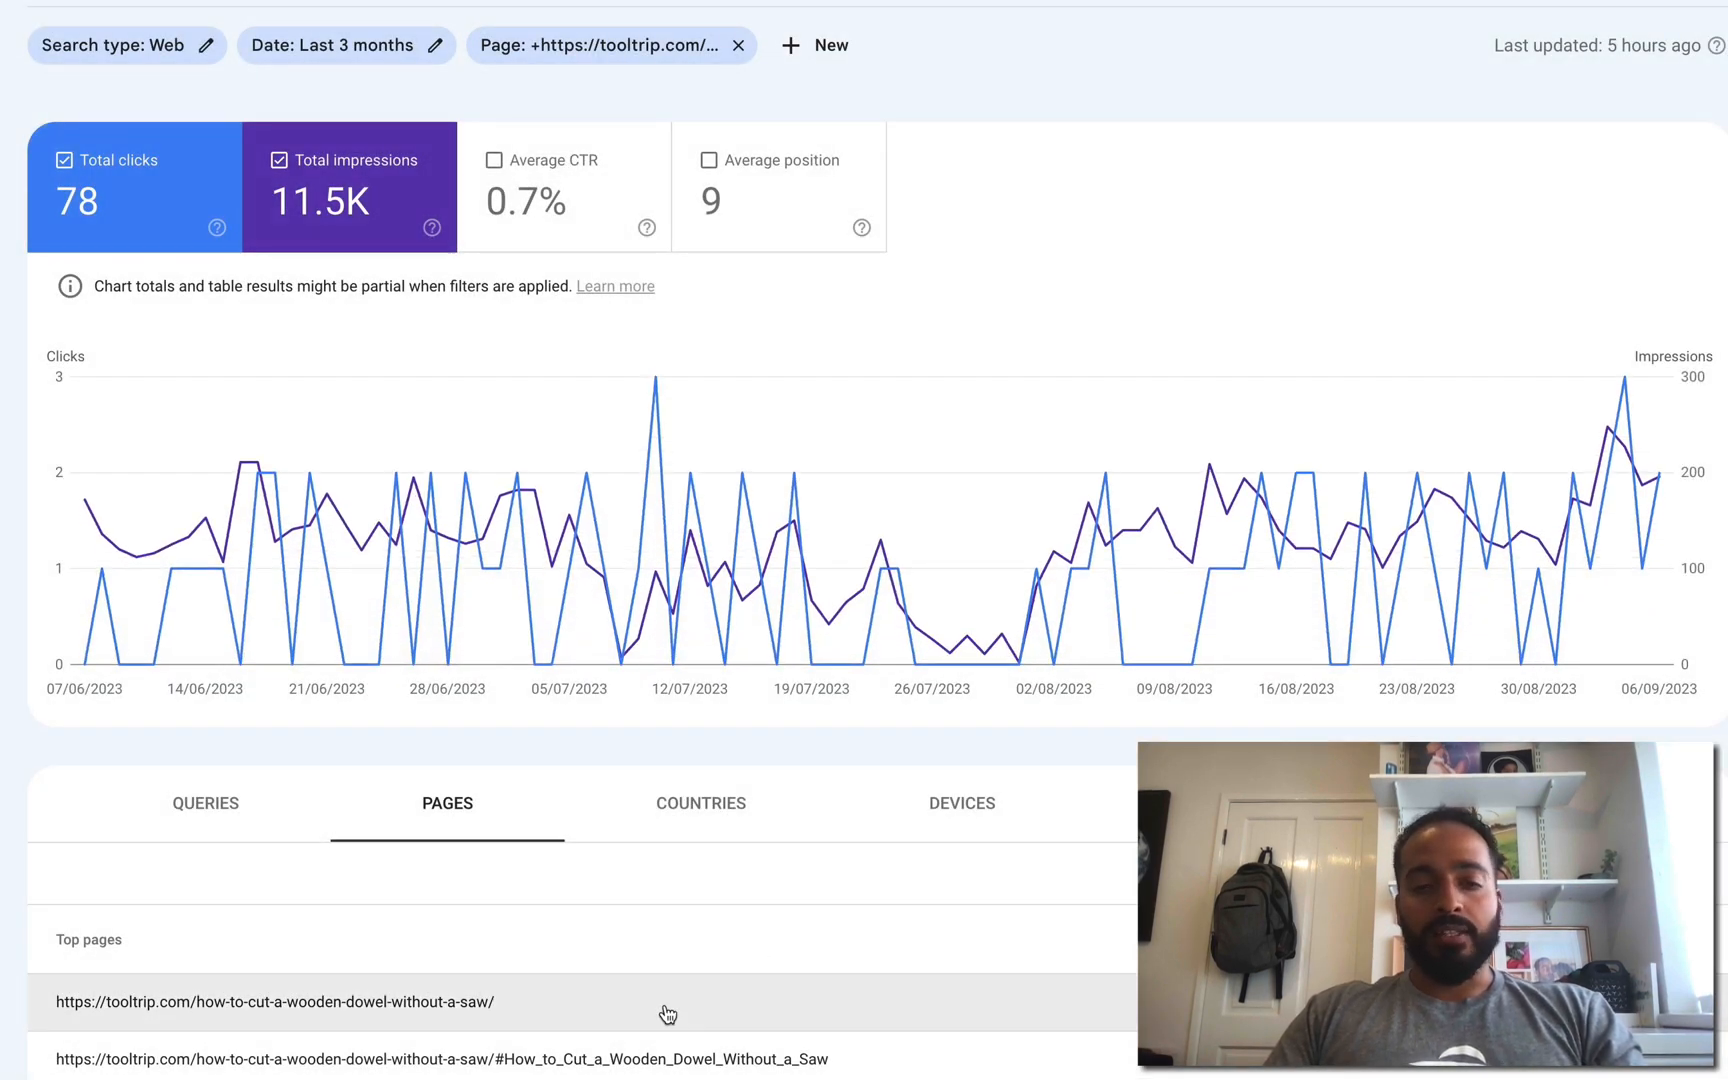
Step: List the search queries for the wooden dowel page and review their clicks and impressions
left_click(218, 815)
scroll(952, 676, "down", 3)
scroll(957, 676, "down", 1)
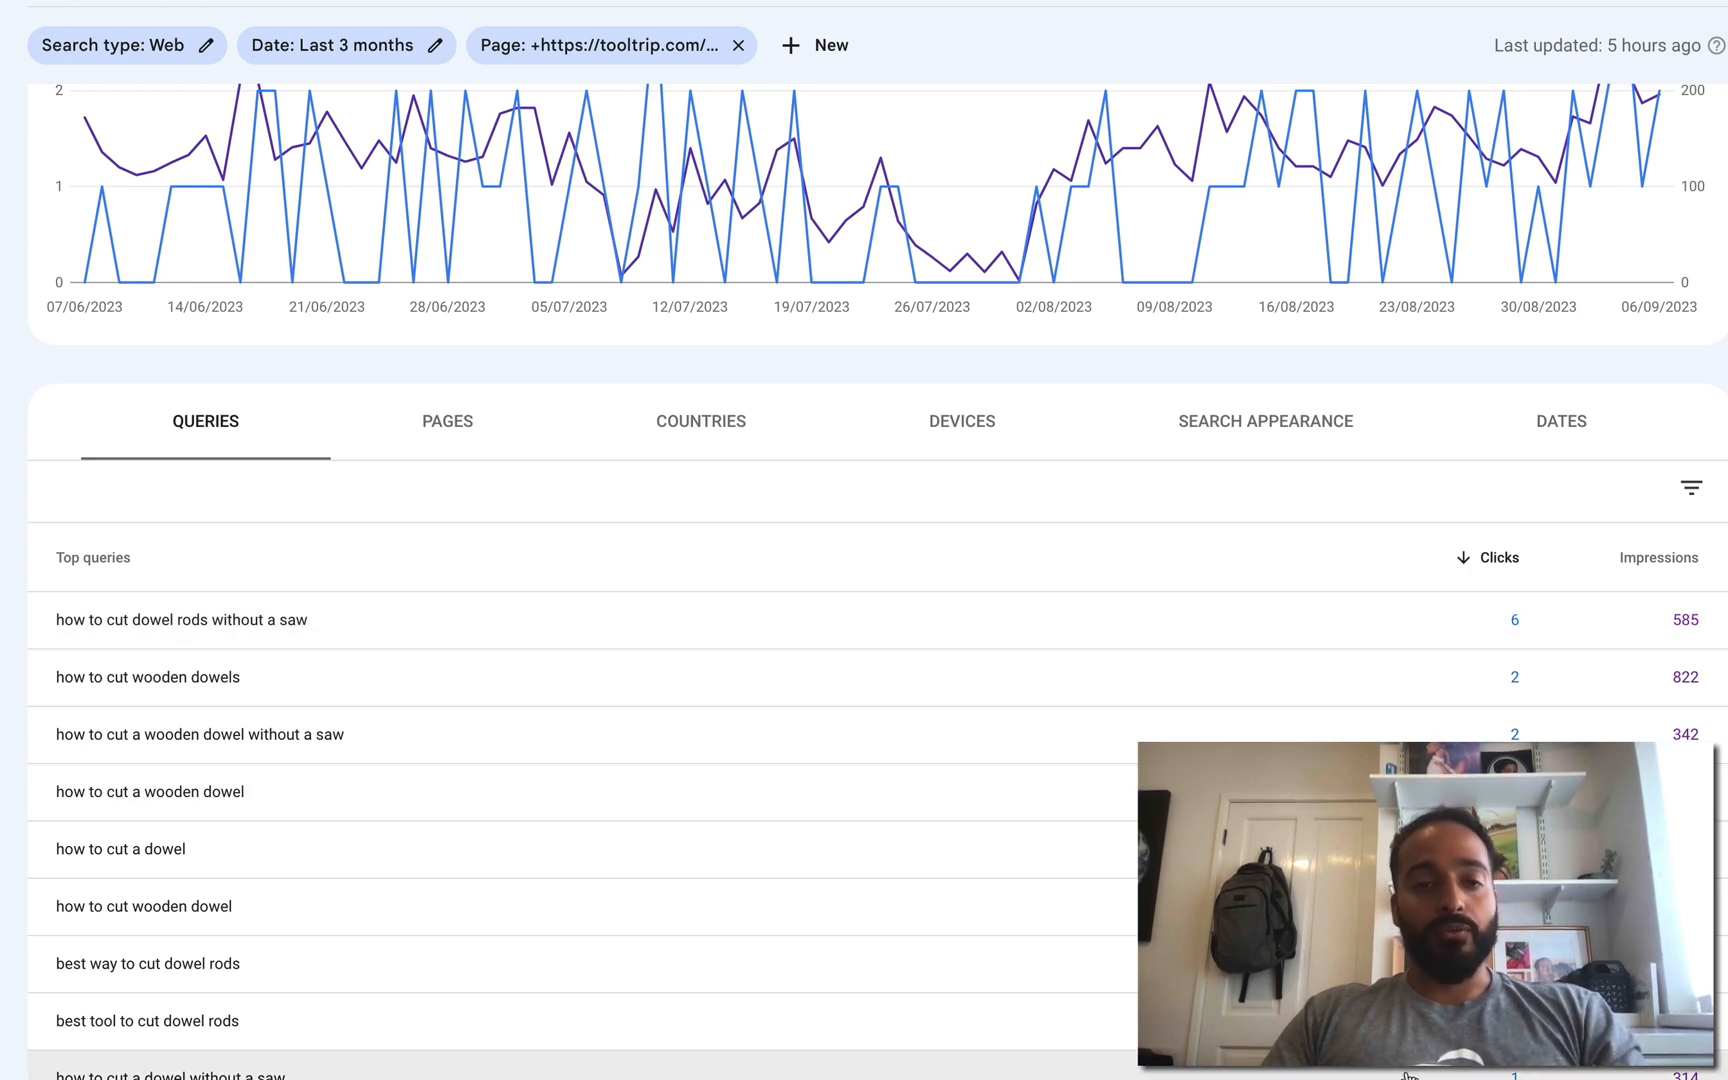
scroll(459, 895, "down", 1)
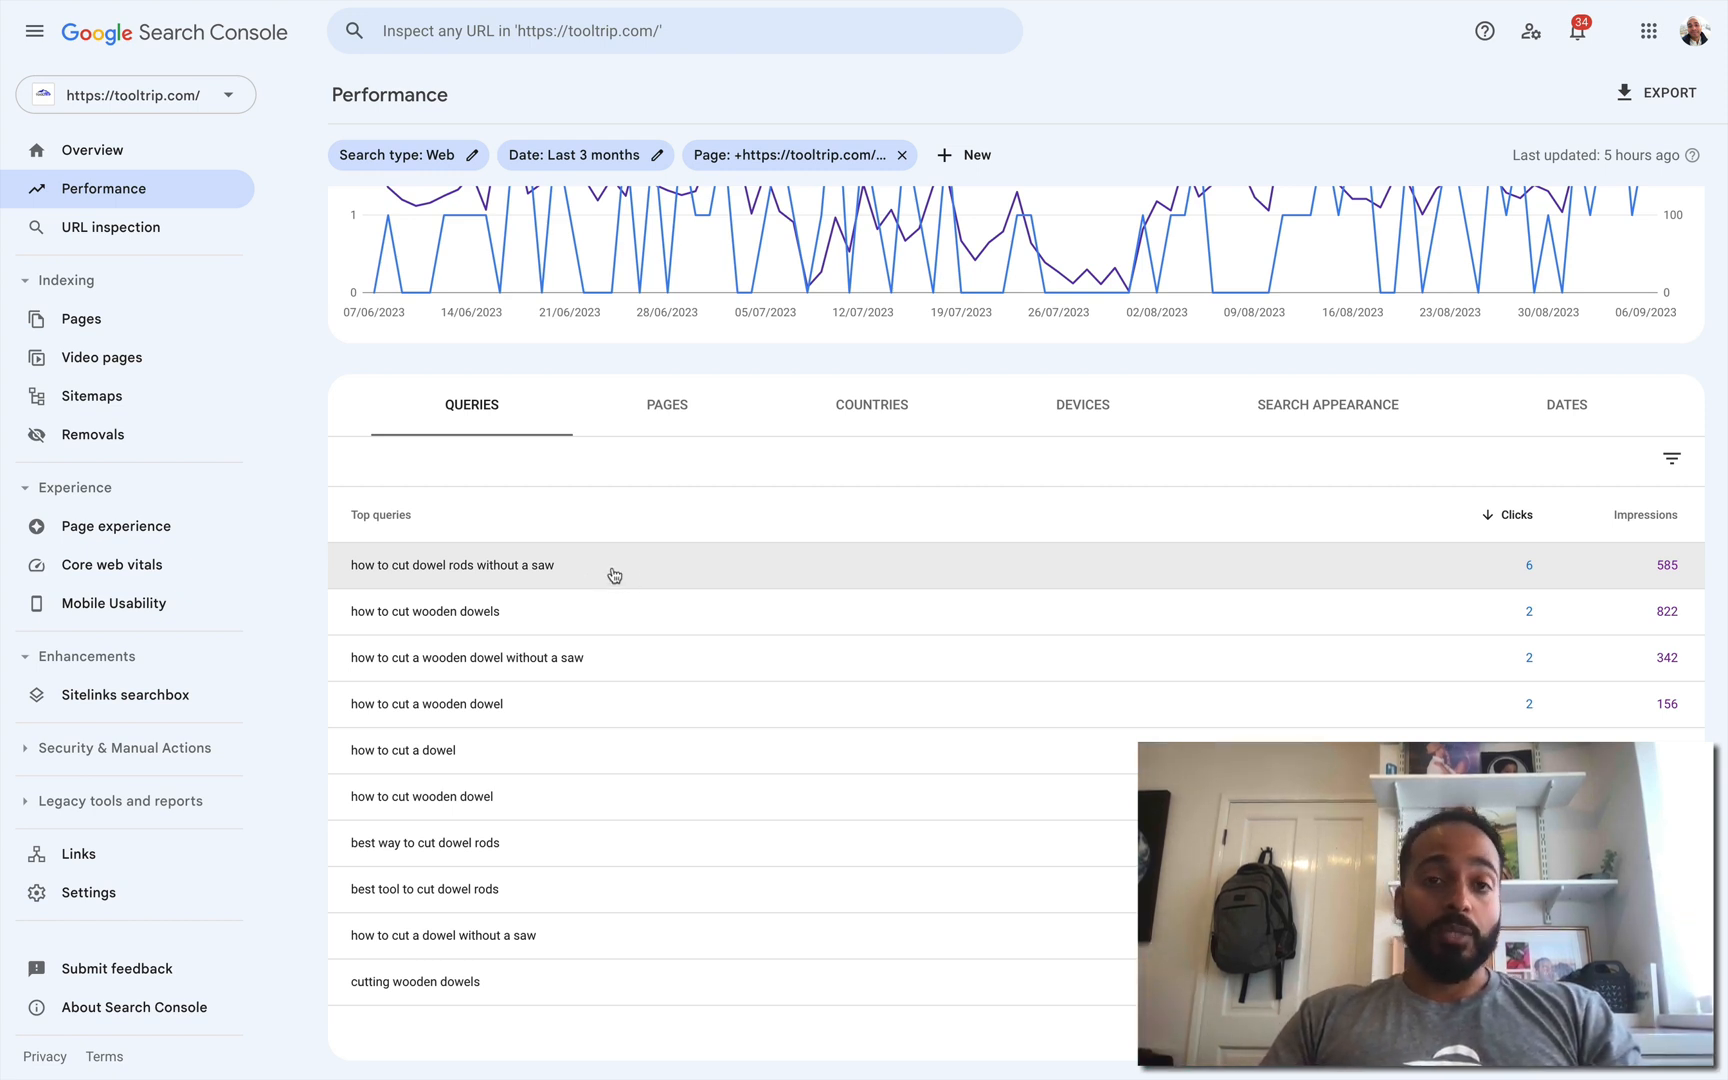
Step: Copy the query "how to cut dowel rods without a saw" from the top queries
left_click(570, 575)
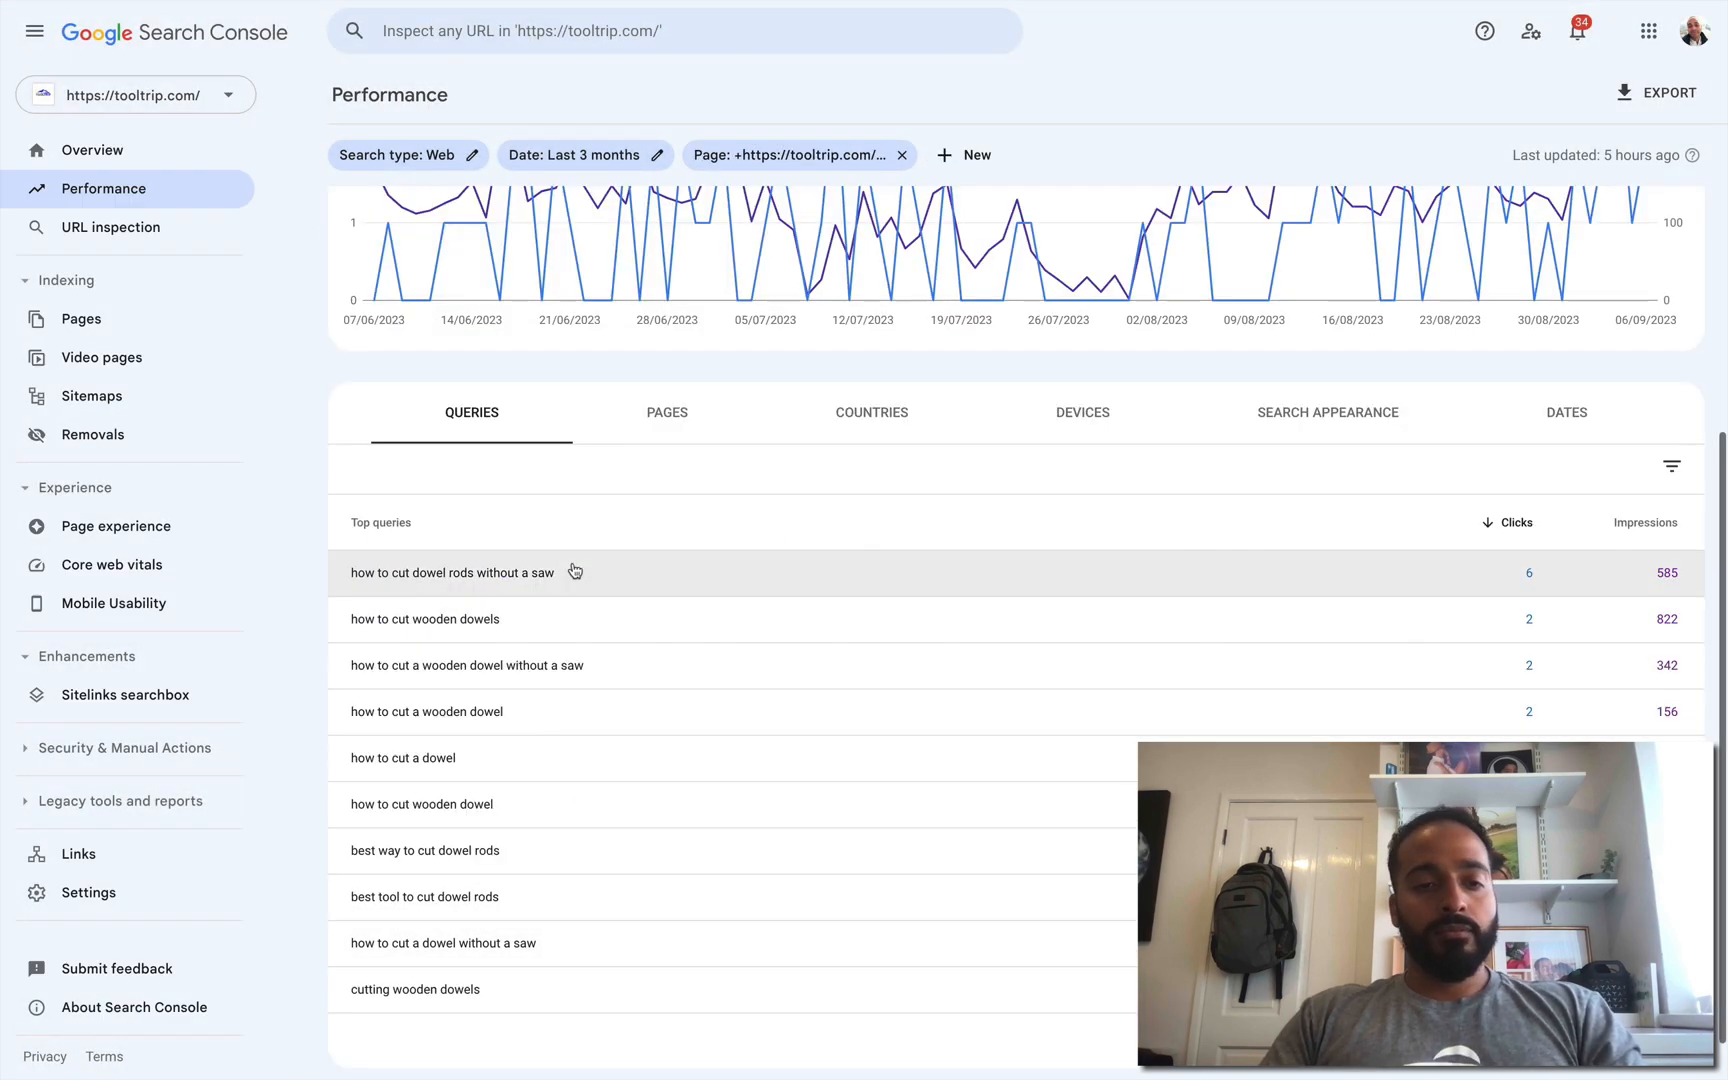
left_click_drag(575, 571, 361, 580)
key("cmd+c")
scroll(357, 580, "up", 5)
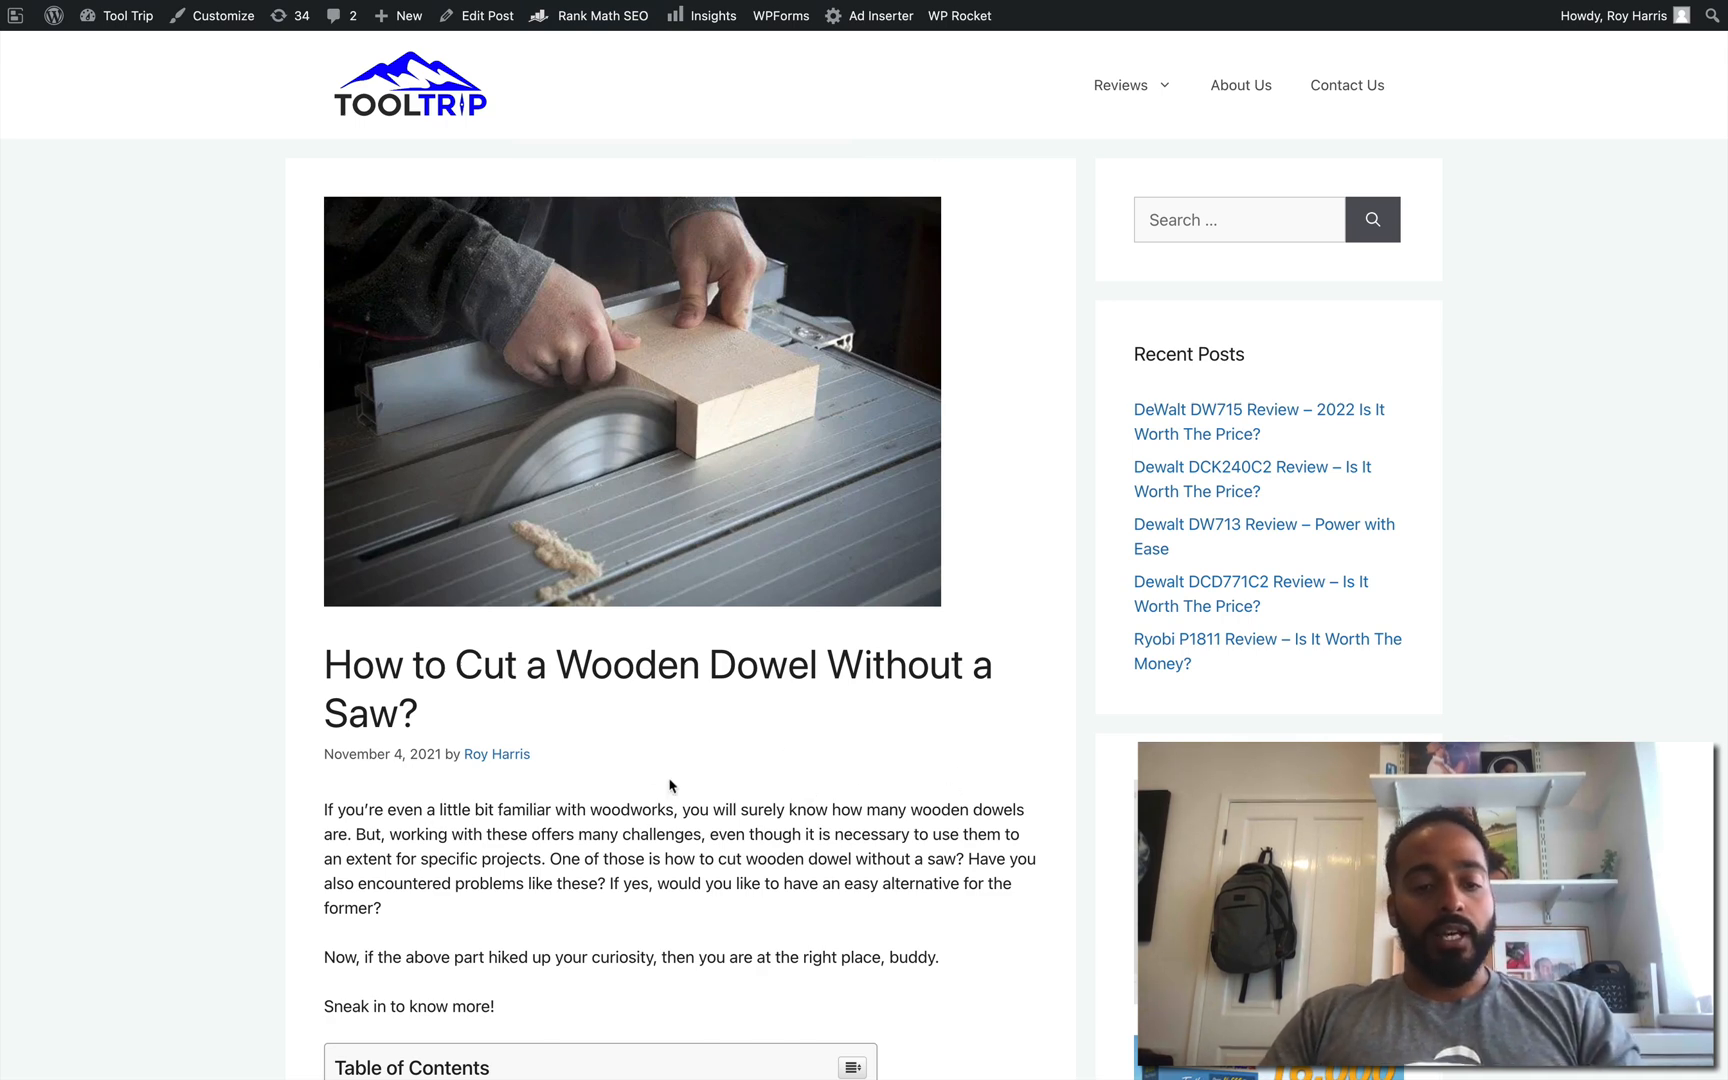
Step: Search the wooden dowel article for "how to cut dowel rods without a saw" and look through its introduction and headings
scroll(670, 785, "down", 3)
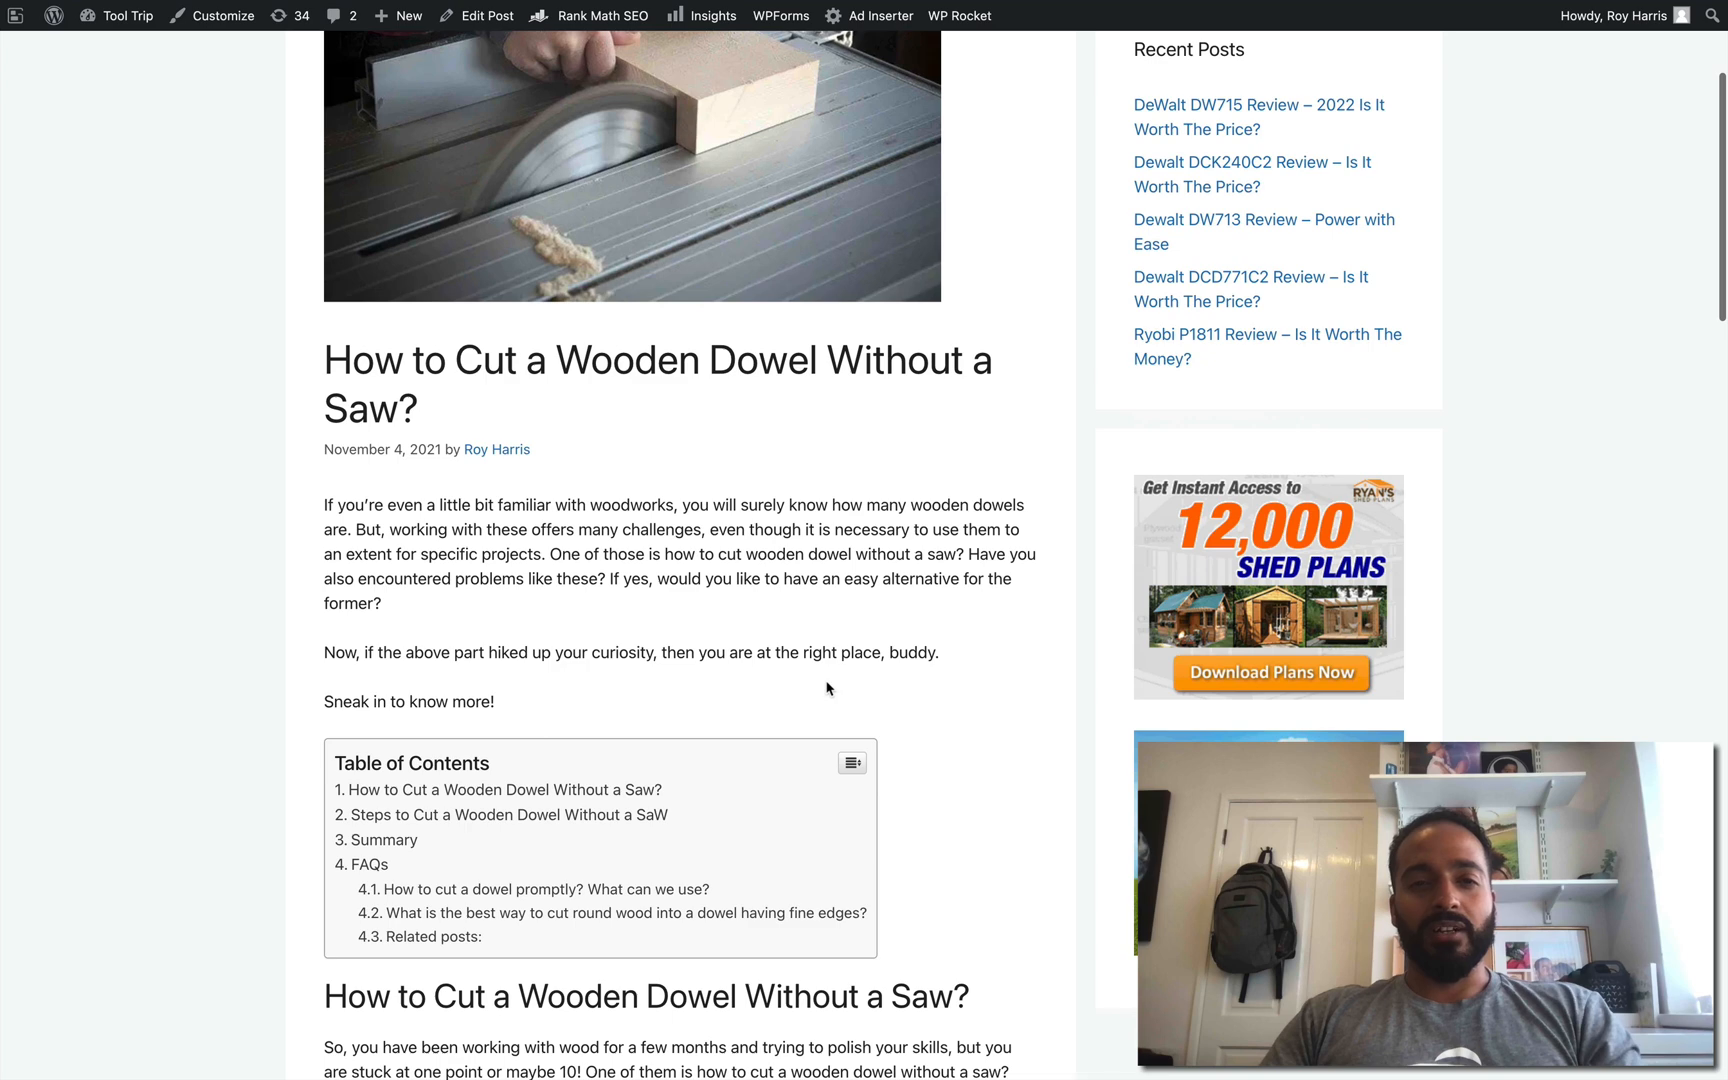
key("cmd+f")
key("cmd+v")
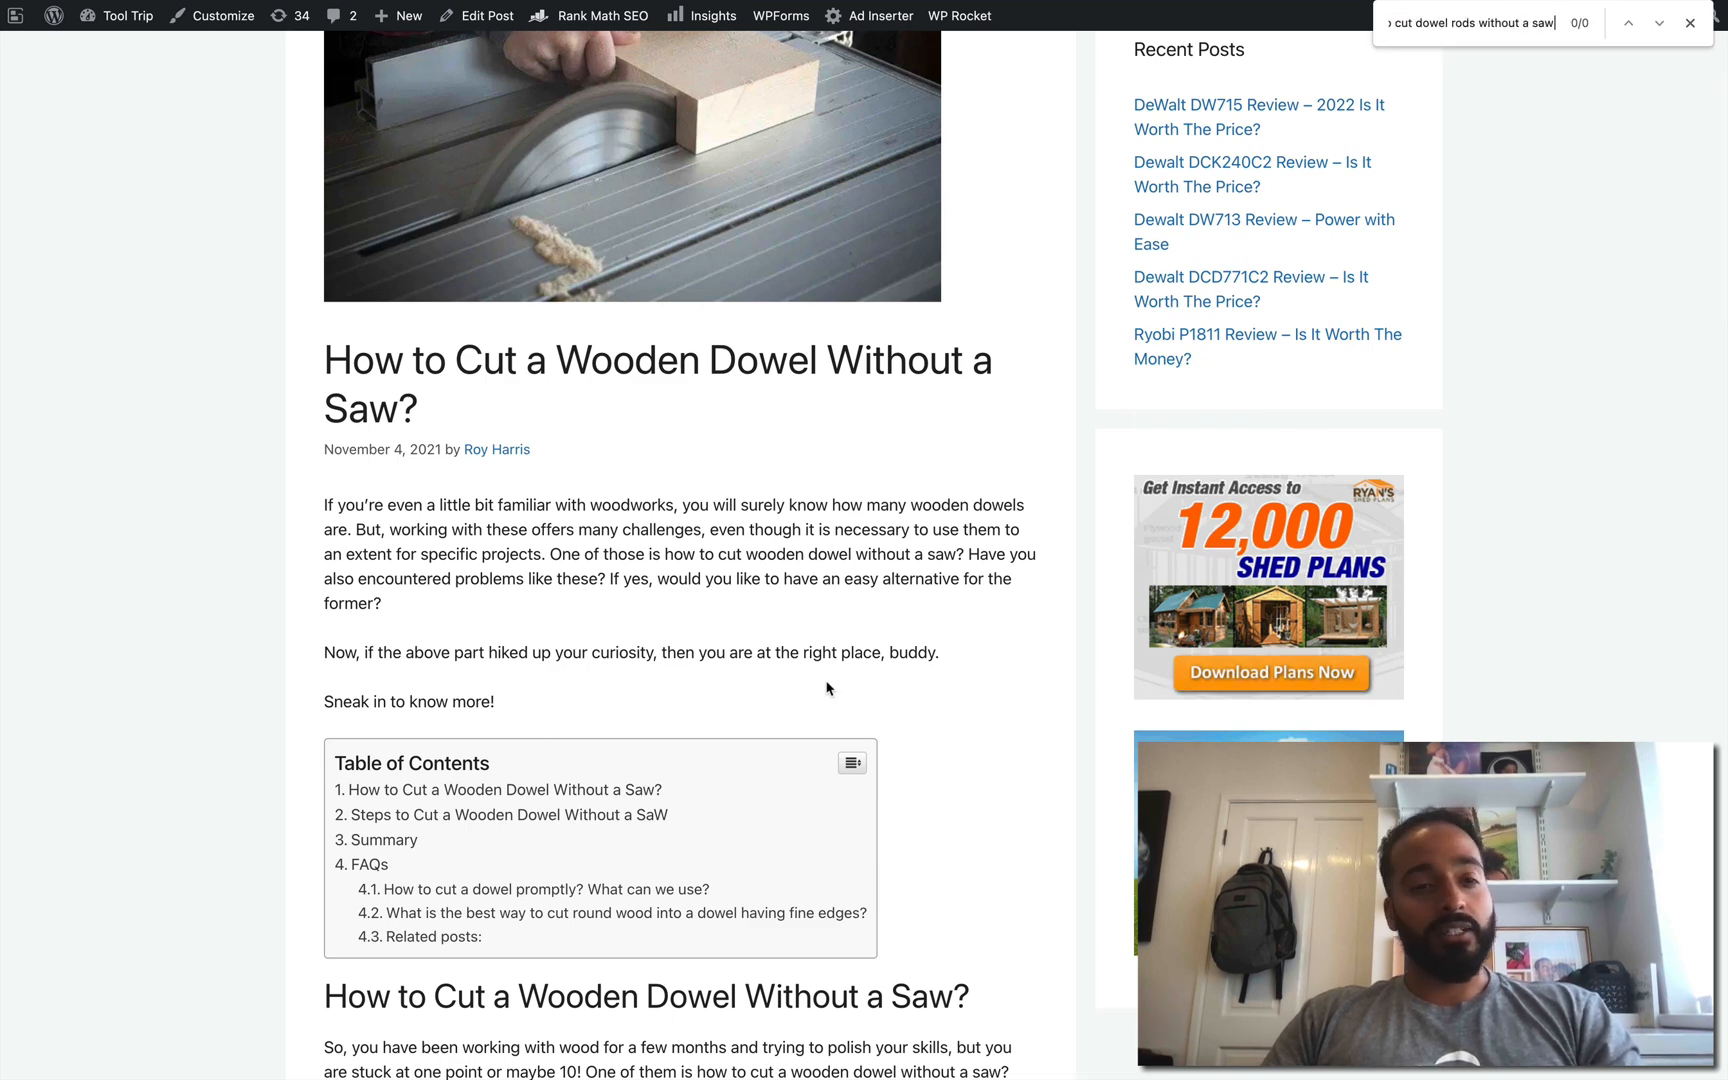
scroll(826, 688, "up", 1)
scroll(1300, 305, "up", 3)
left_click(1302, 305)
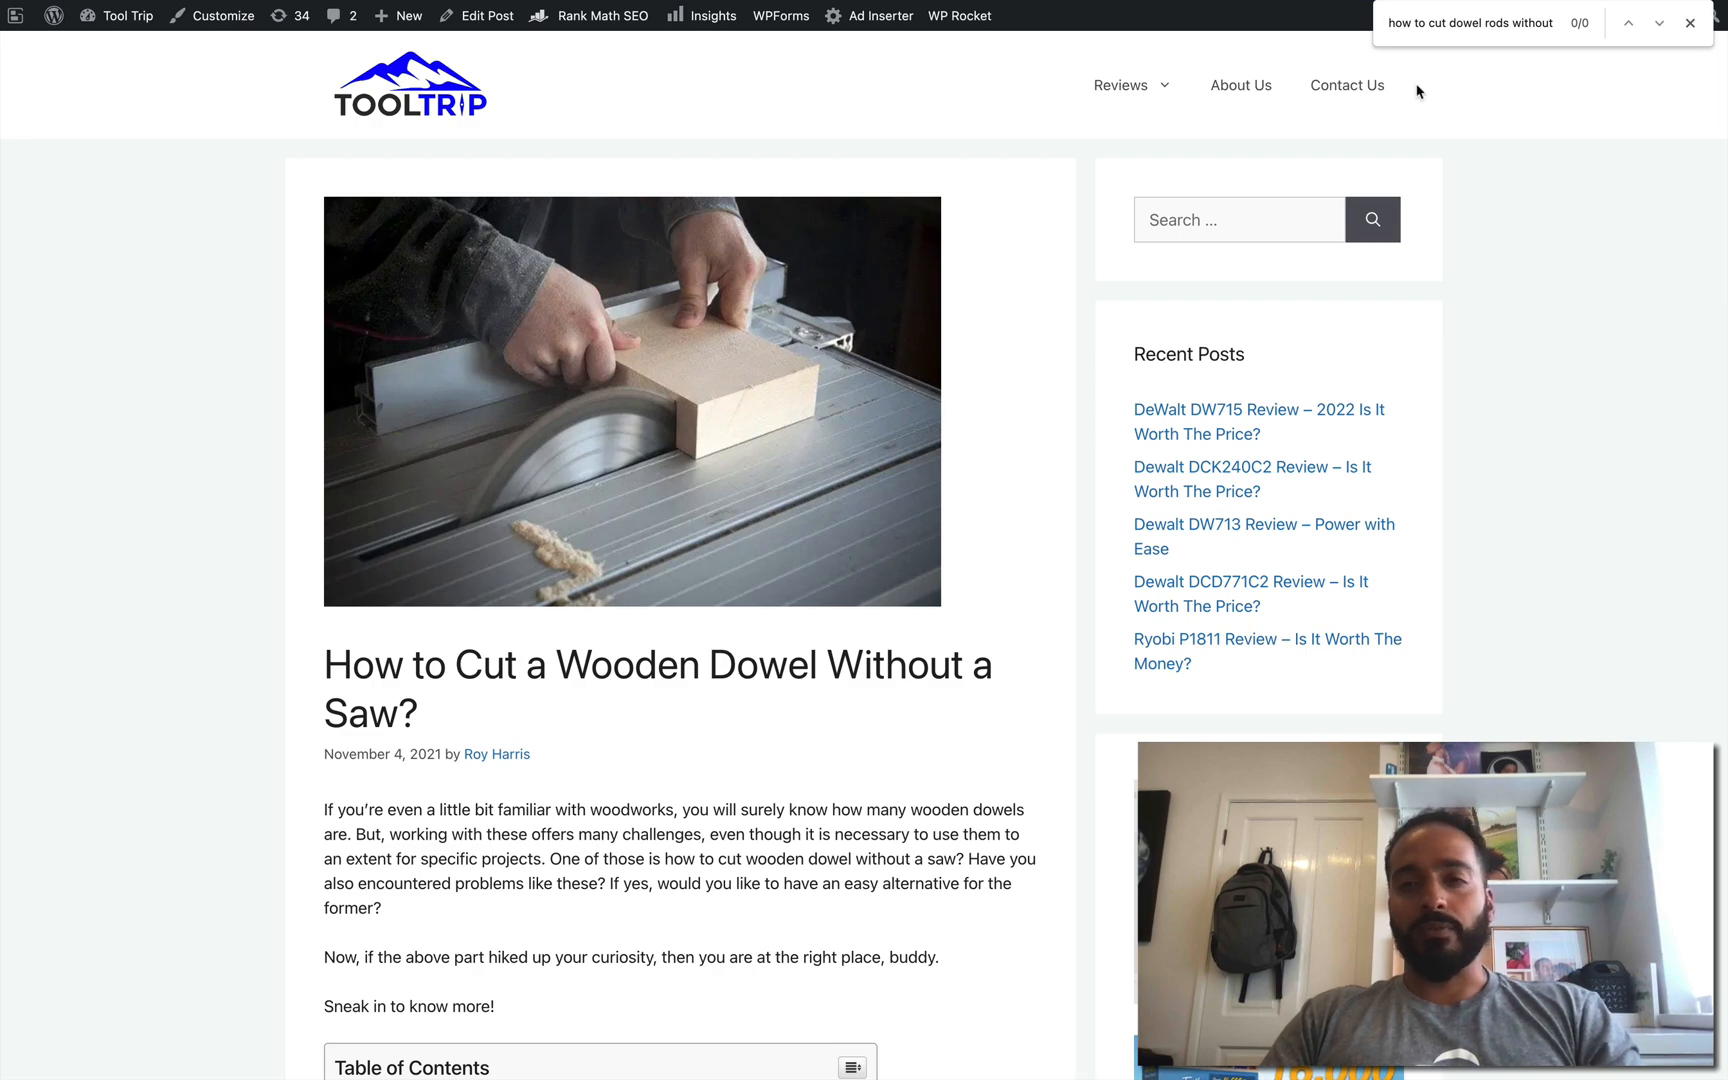
scroll(611, 838, "down", 7)
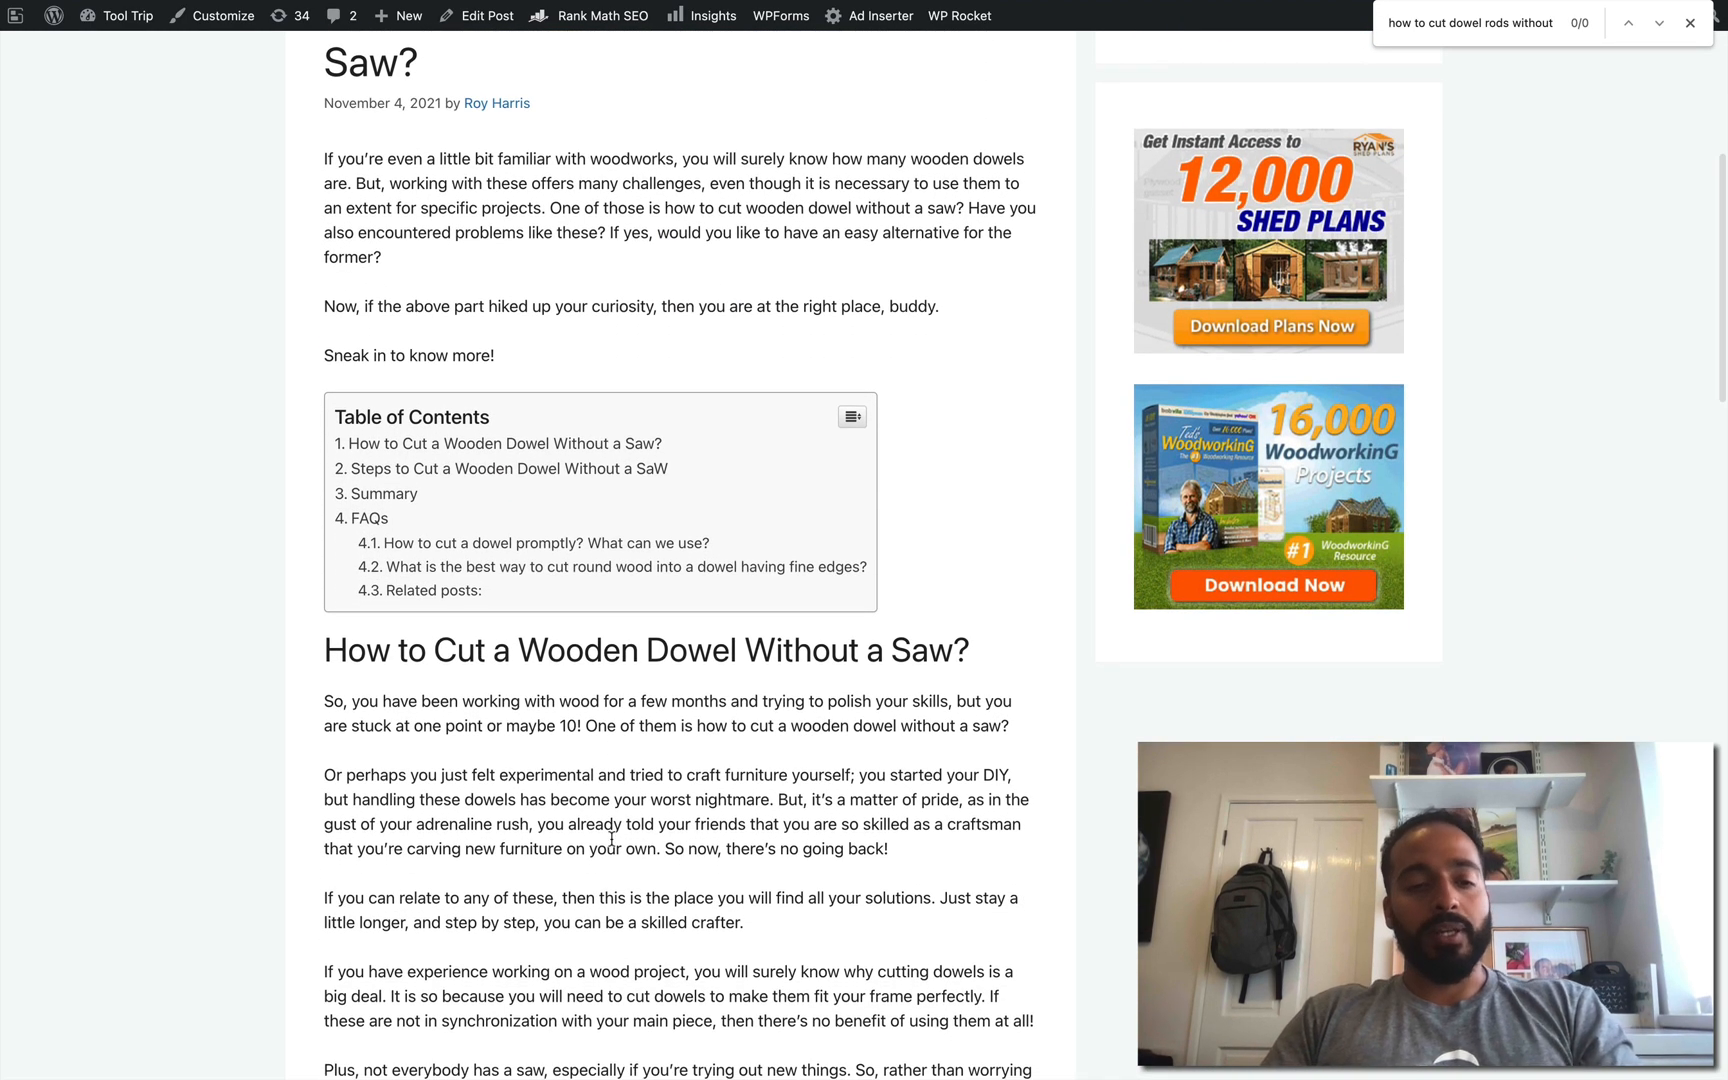
scroll(611, 838, "down", 1)
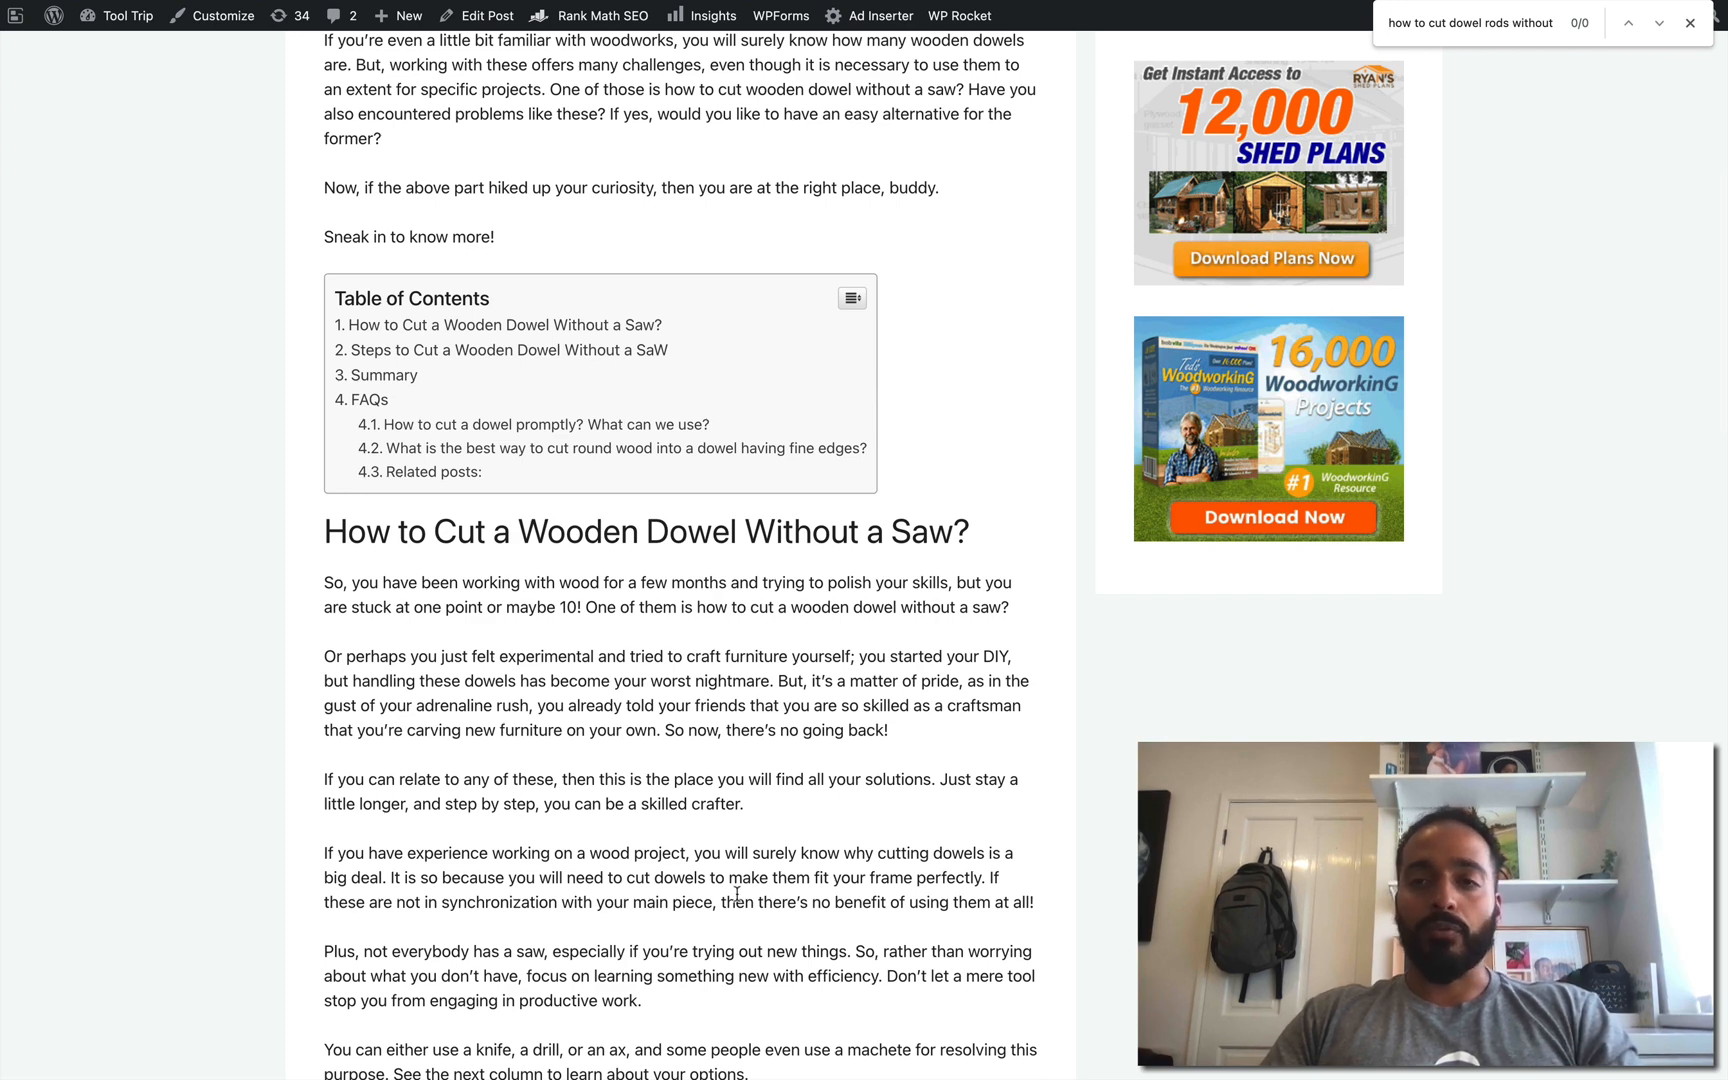
scroll(567, 876, "up", 3)
key("Escape")
Step: Return to the Performance report and copy the query "best way to cut dowel rods"
key("ctrl+shift+Tab")
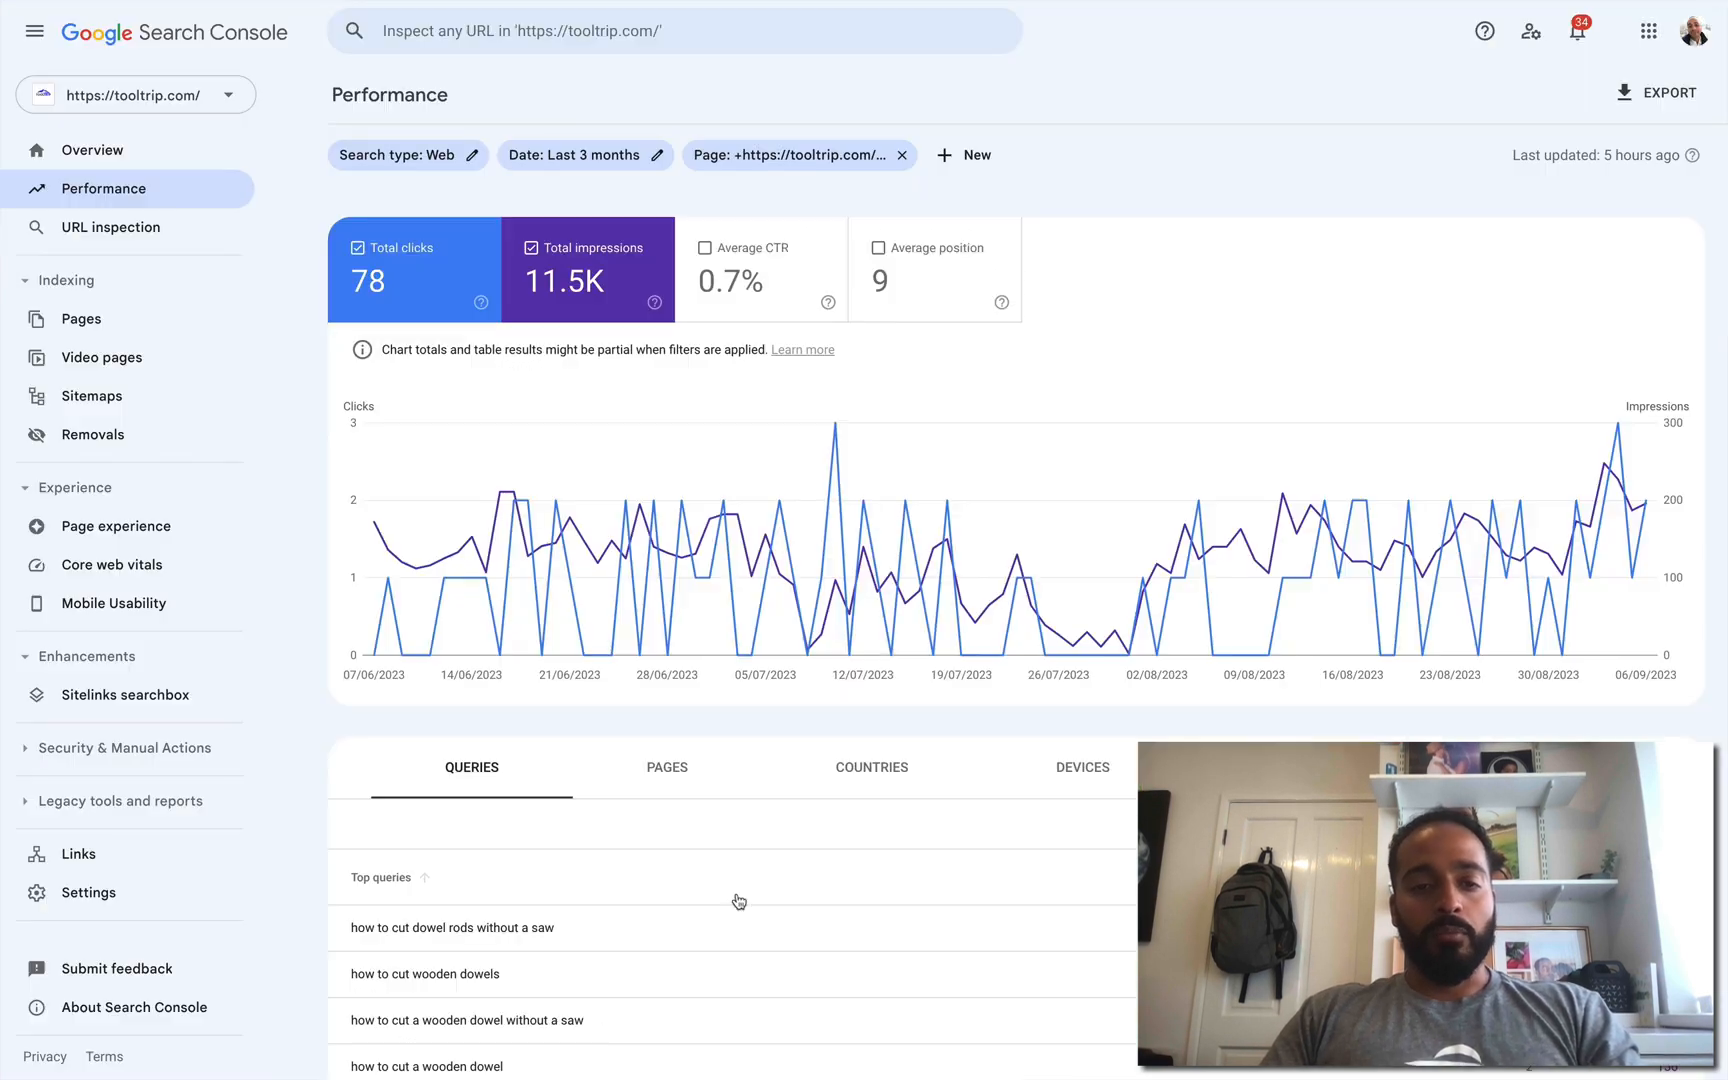
scroll(699, 886, "down", 2)
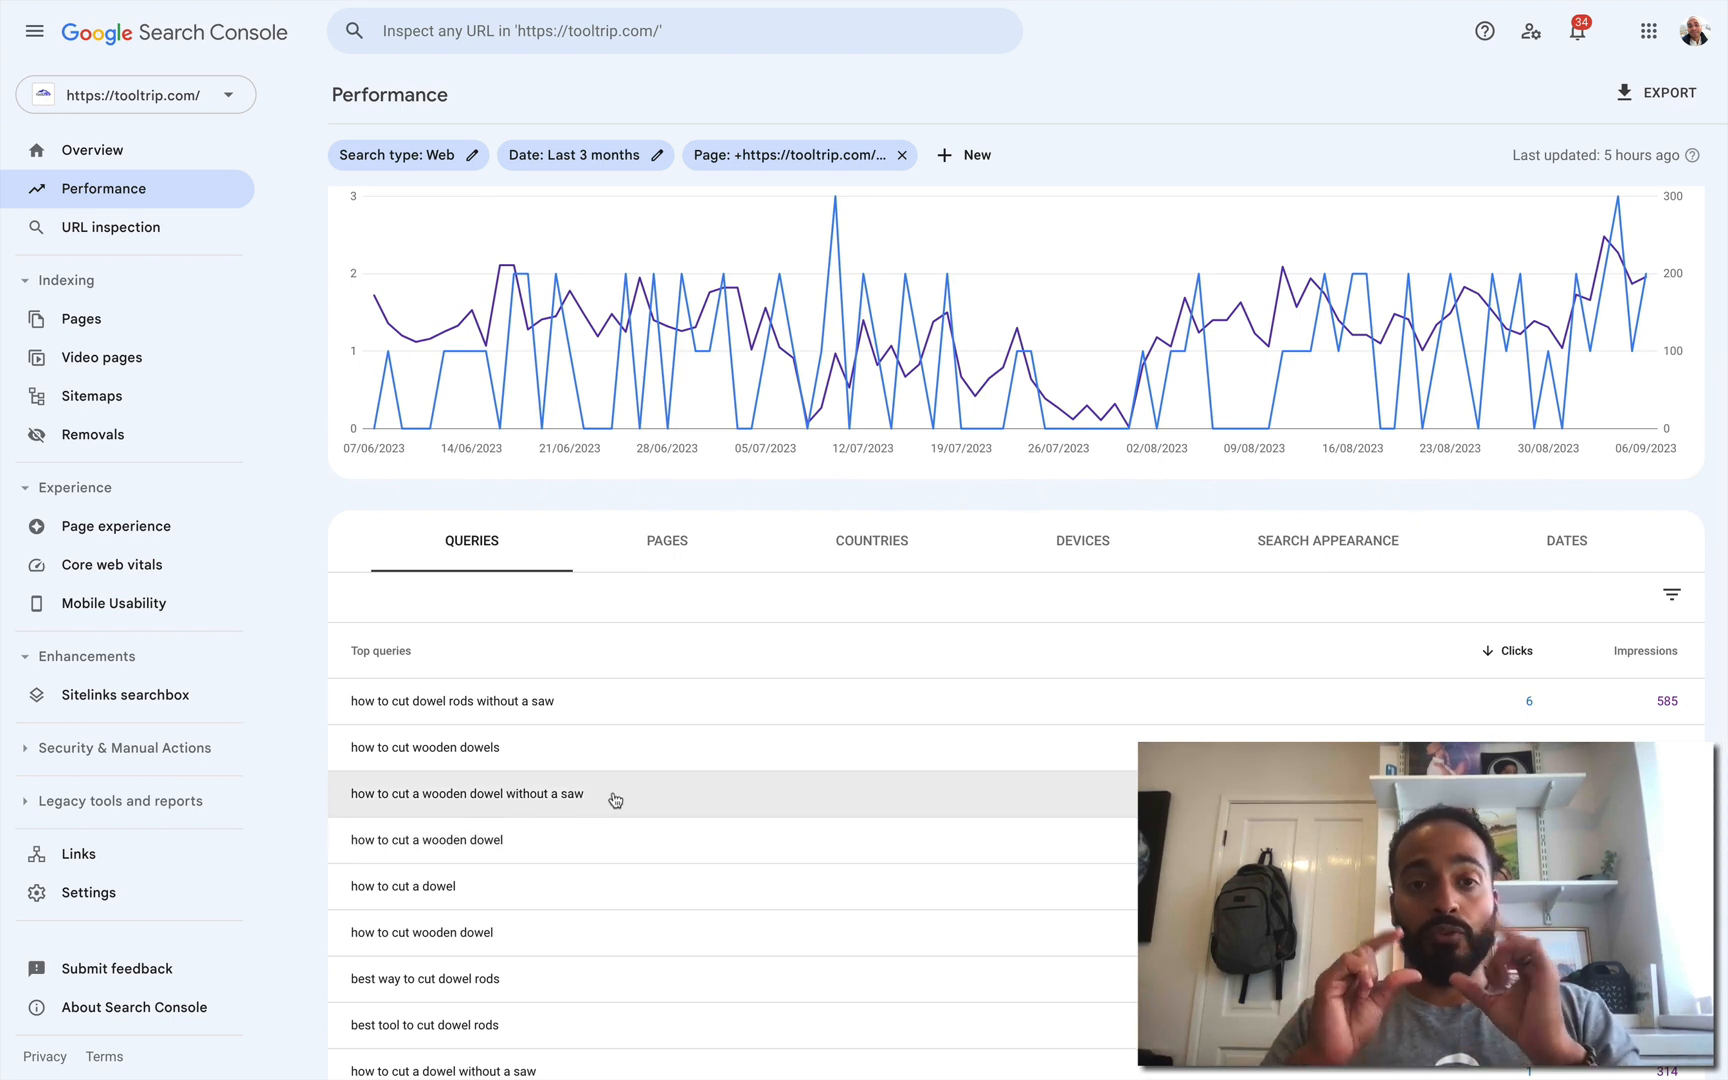
scroll(612, 800, "down", 2)
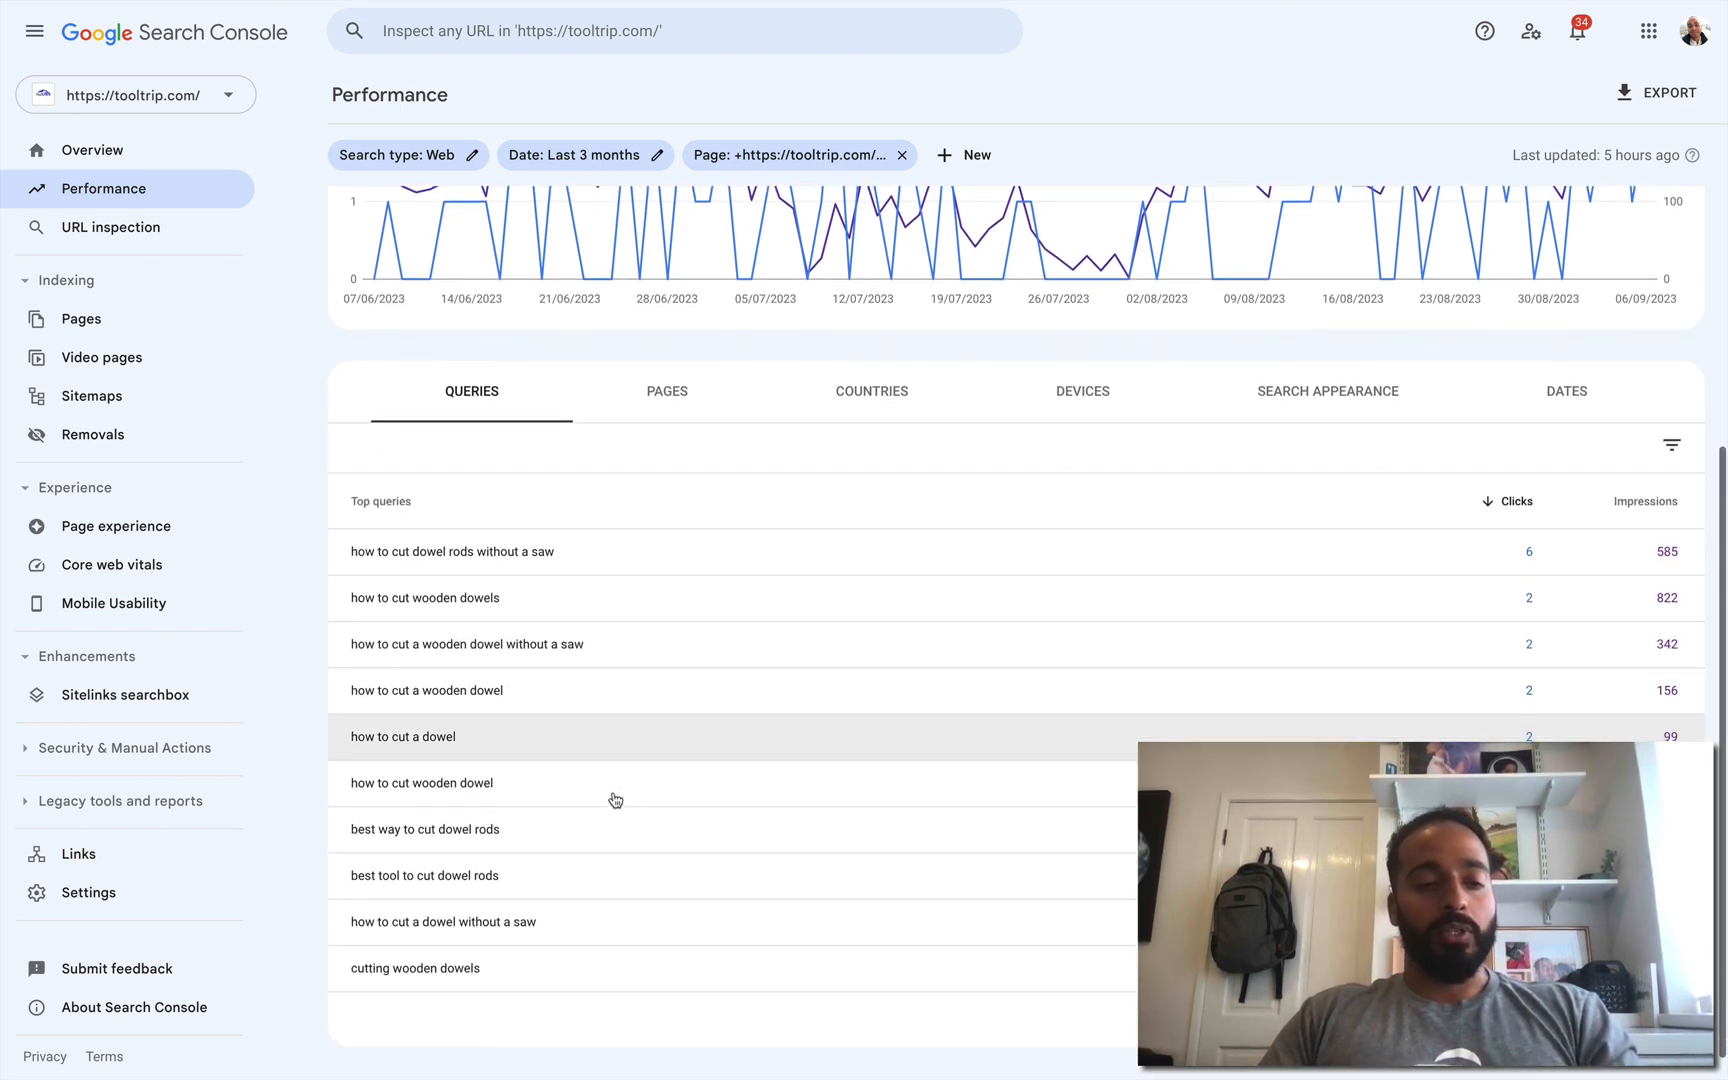
left_click_drag(534, 839, 345, 838)
key("super+c")
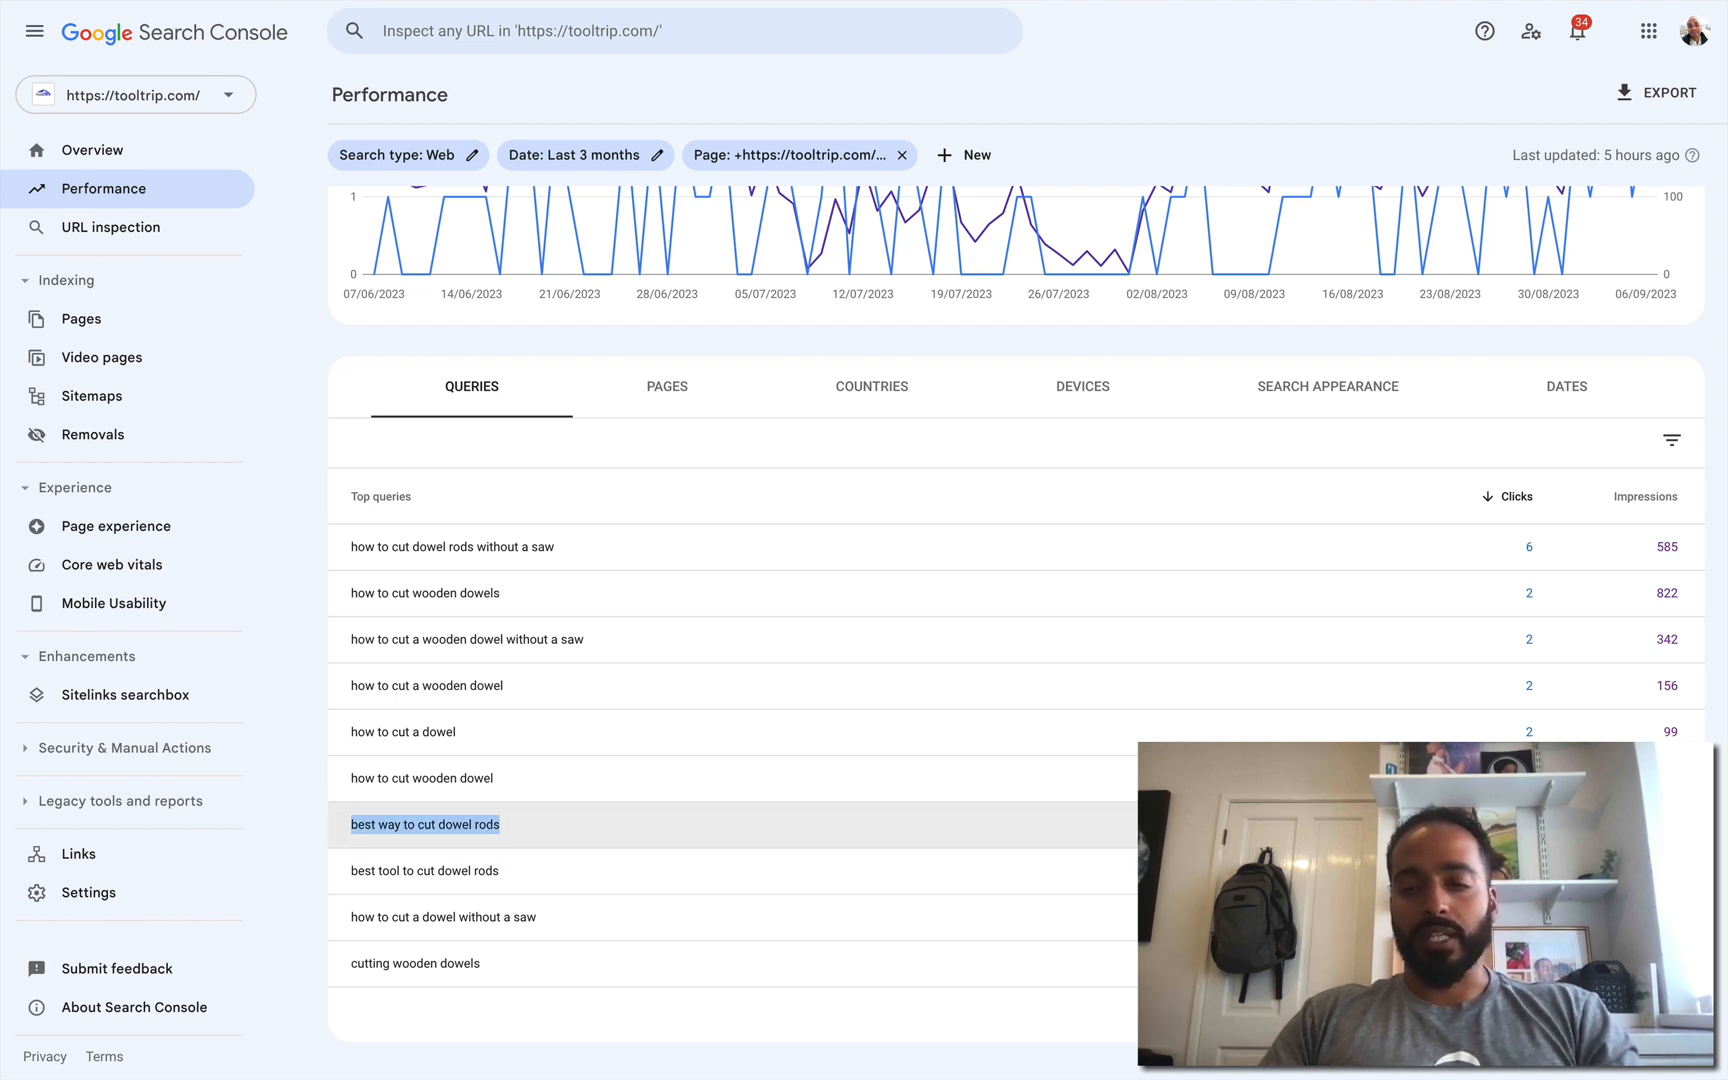
mouse_move(910, 5)
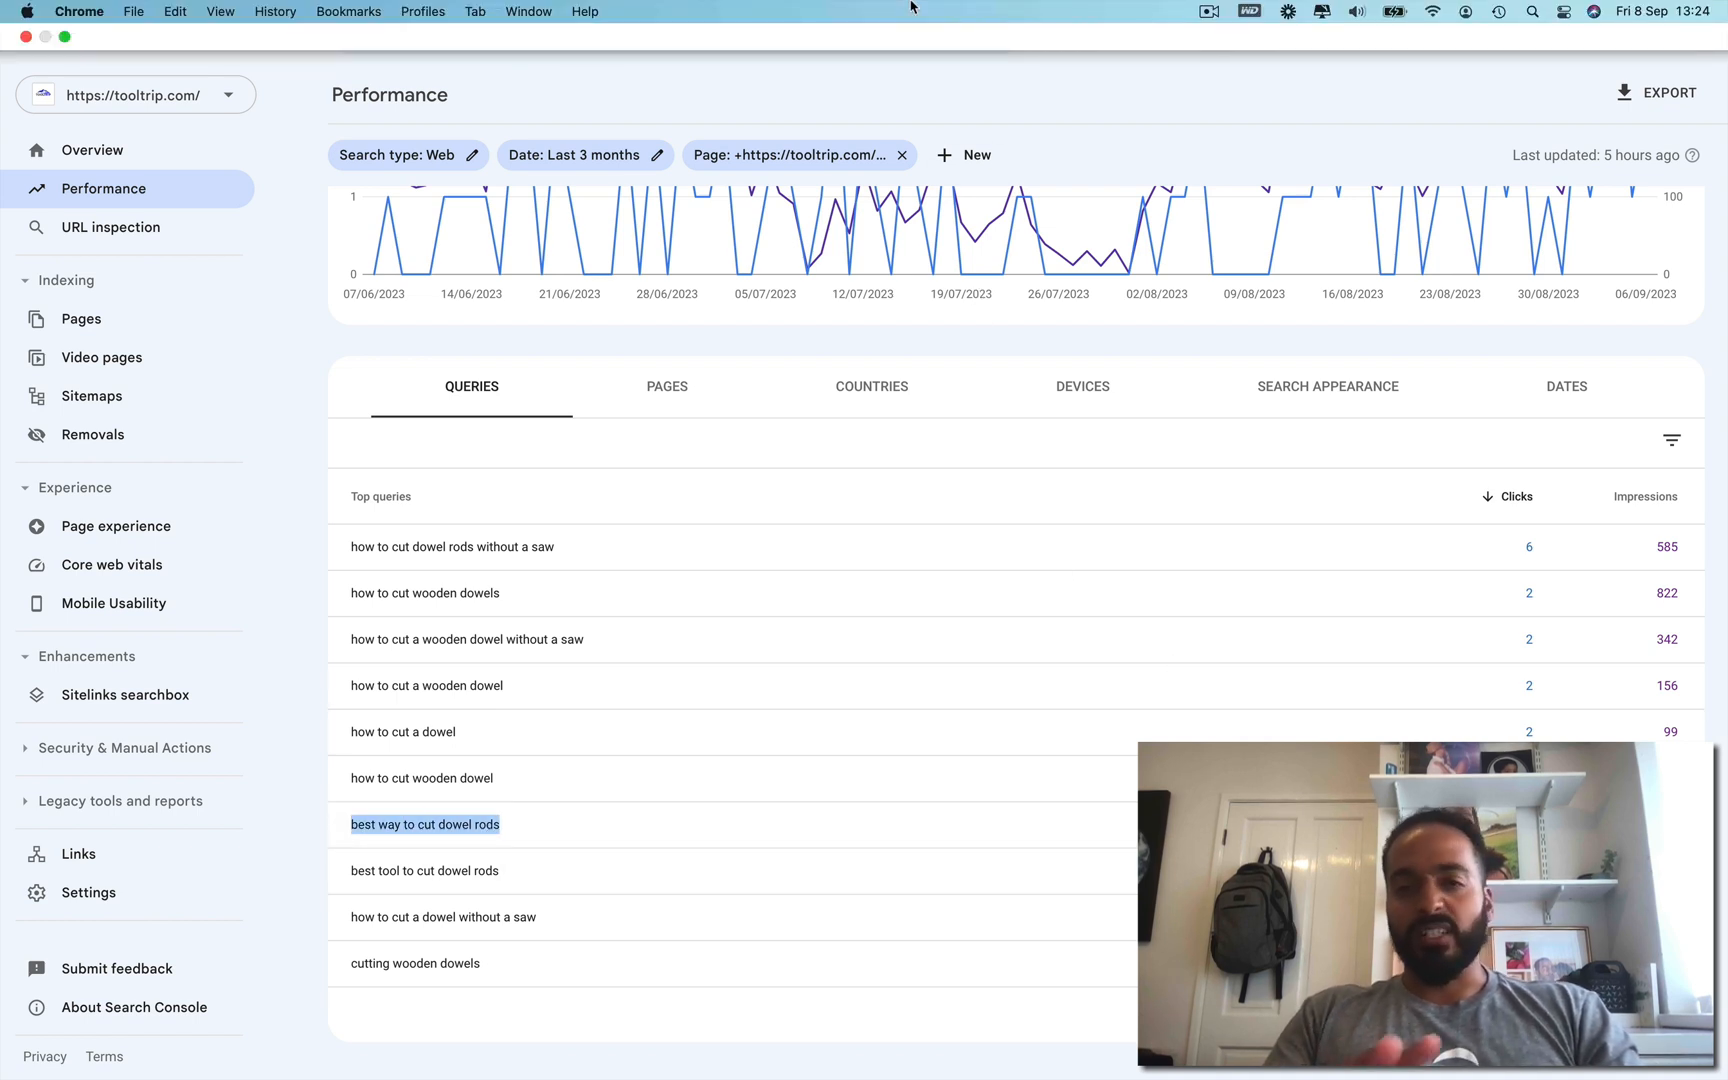
Step: Switch to the wooden dowel article and search it for "best way to cut dowel rods"
scroll(900, 595, "up", 4)
key("ctrl+Tab")
key("super+f")
key("super+v")
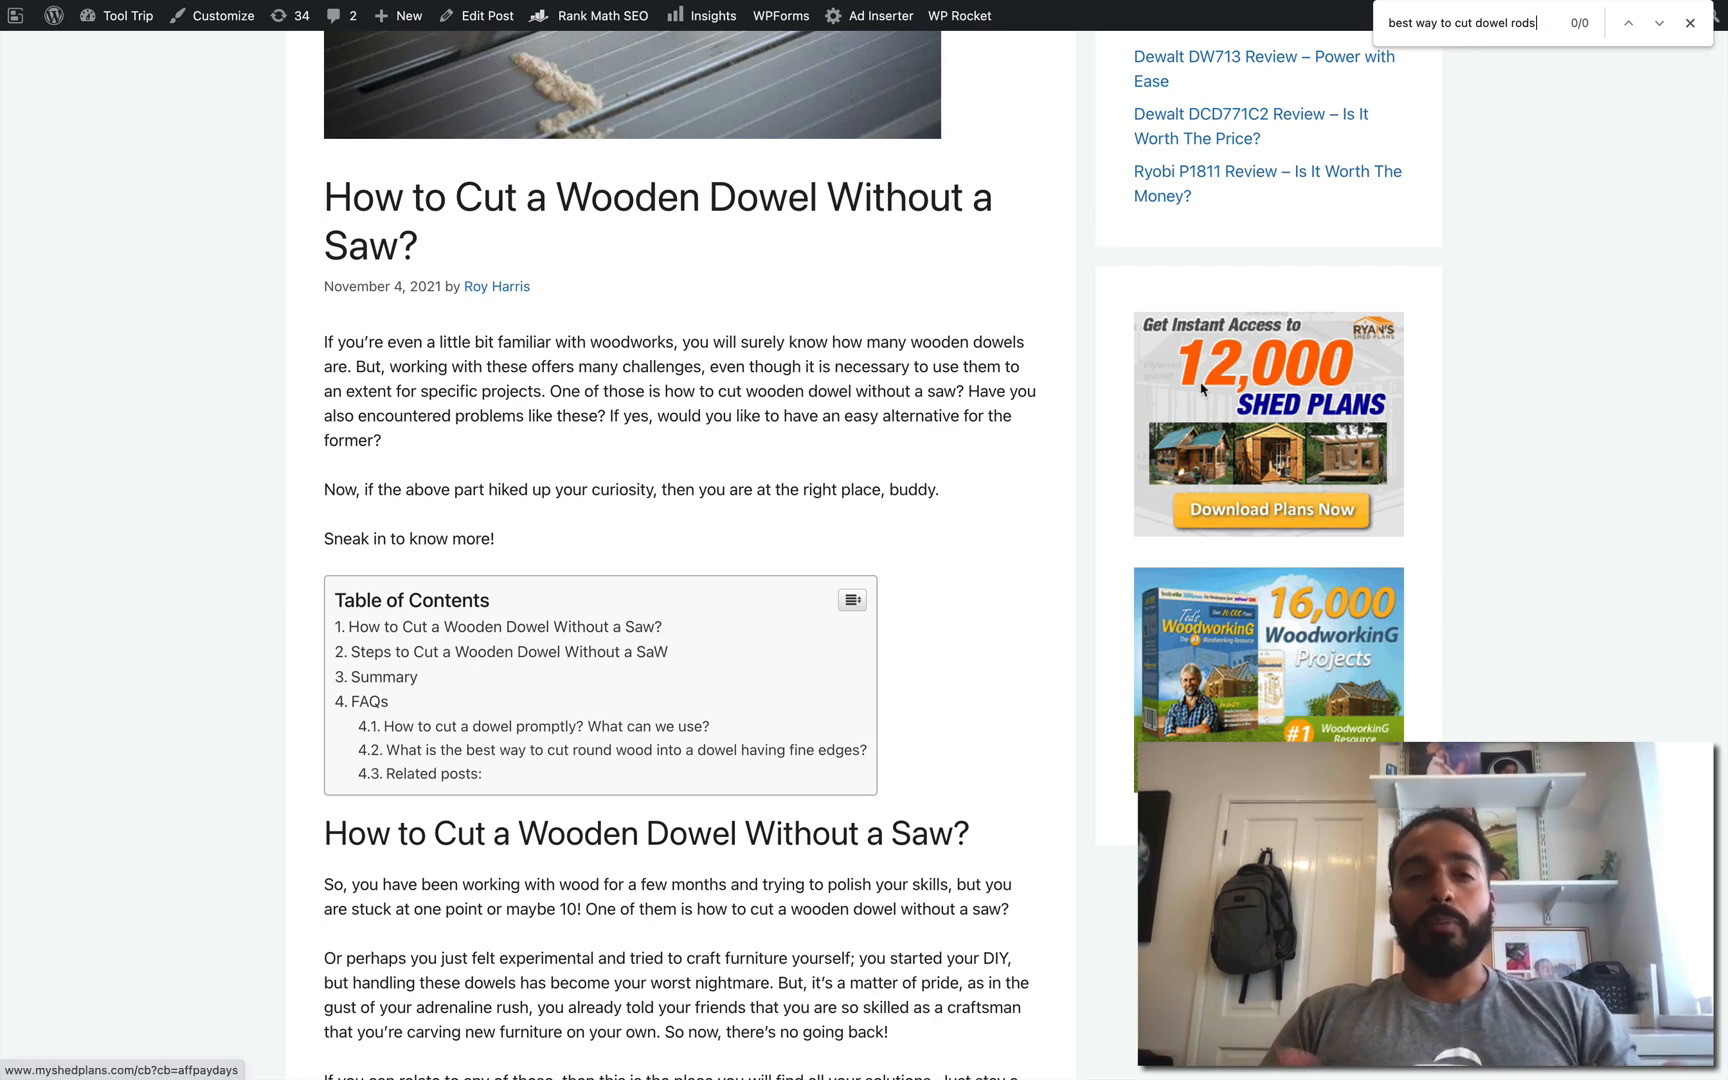
scroll(912, 515, "up", 5)
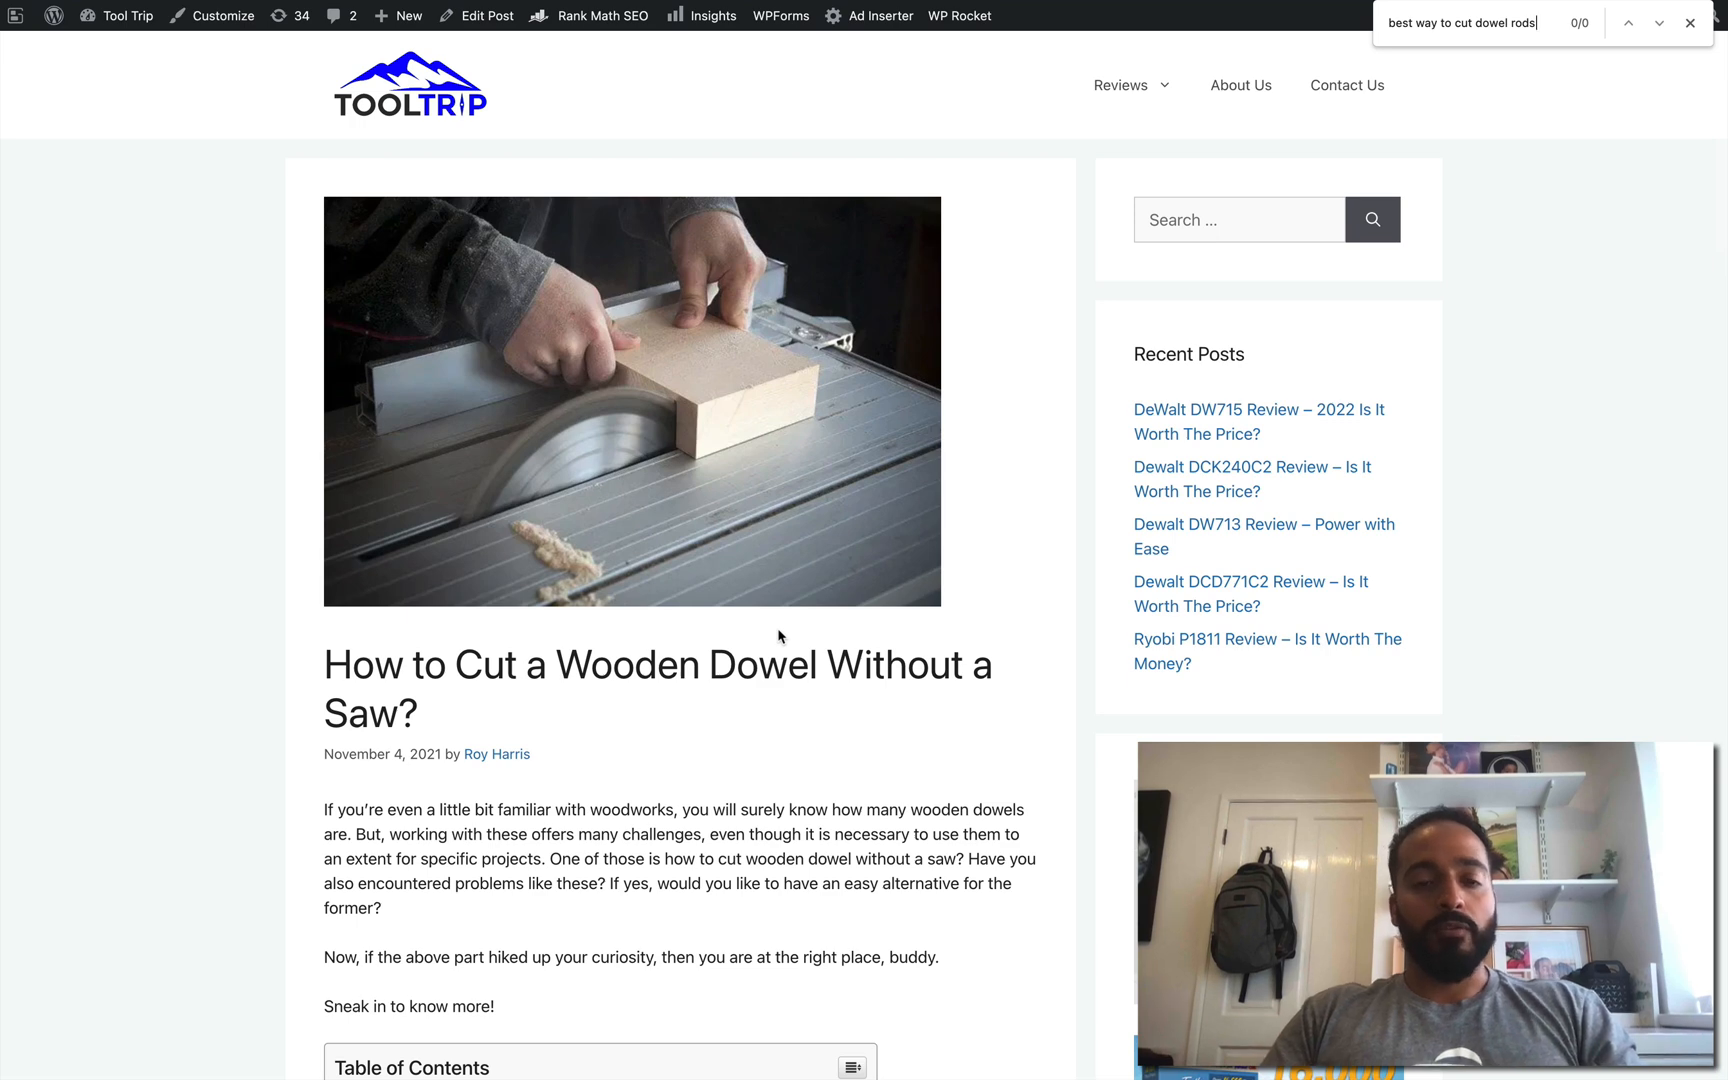
scroll(779, 636, "down", 3)
key("Escape")
Step: Go back to the Performance report, remove the page filter and list the site's top pages
key("ctrl+shift+Tab")
scroll(735, 884, "down", 2)
scroll(735, 884, "down", 2)
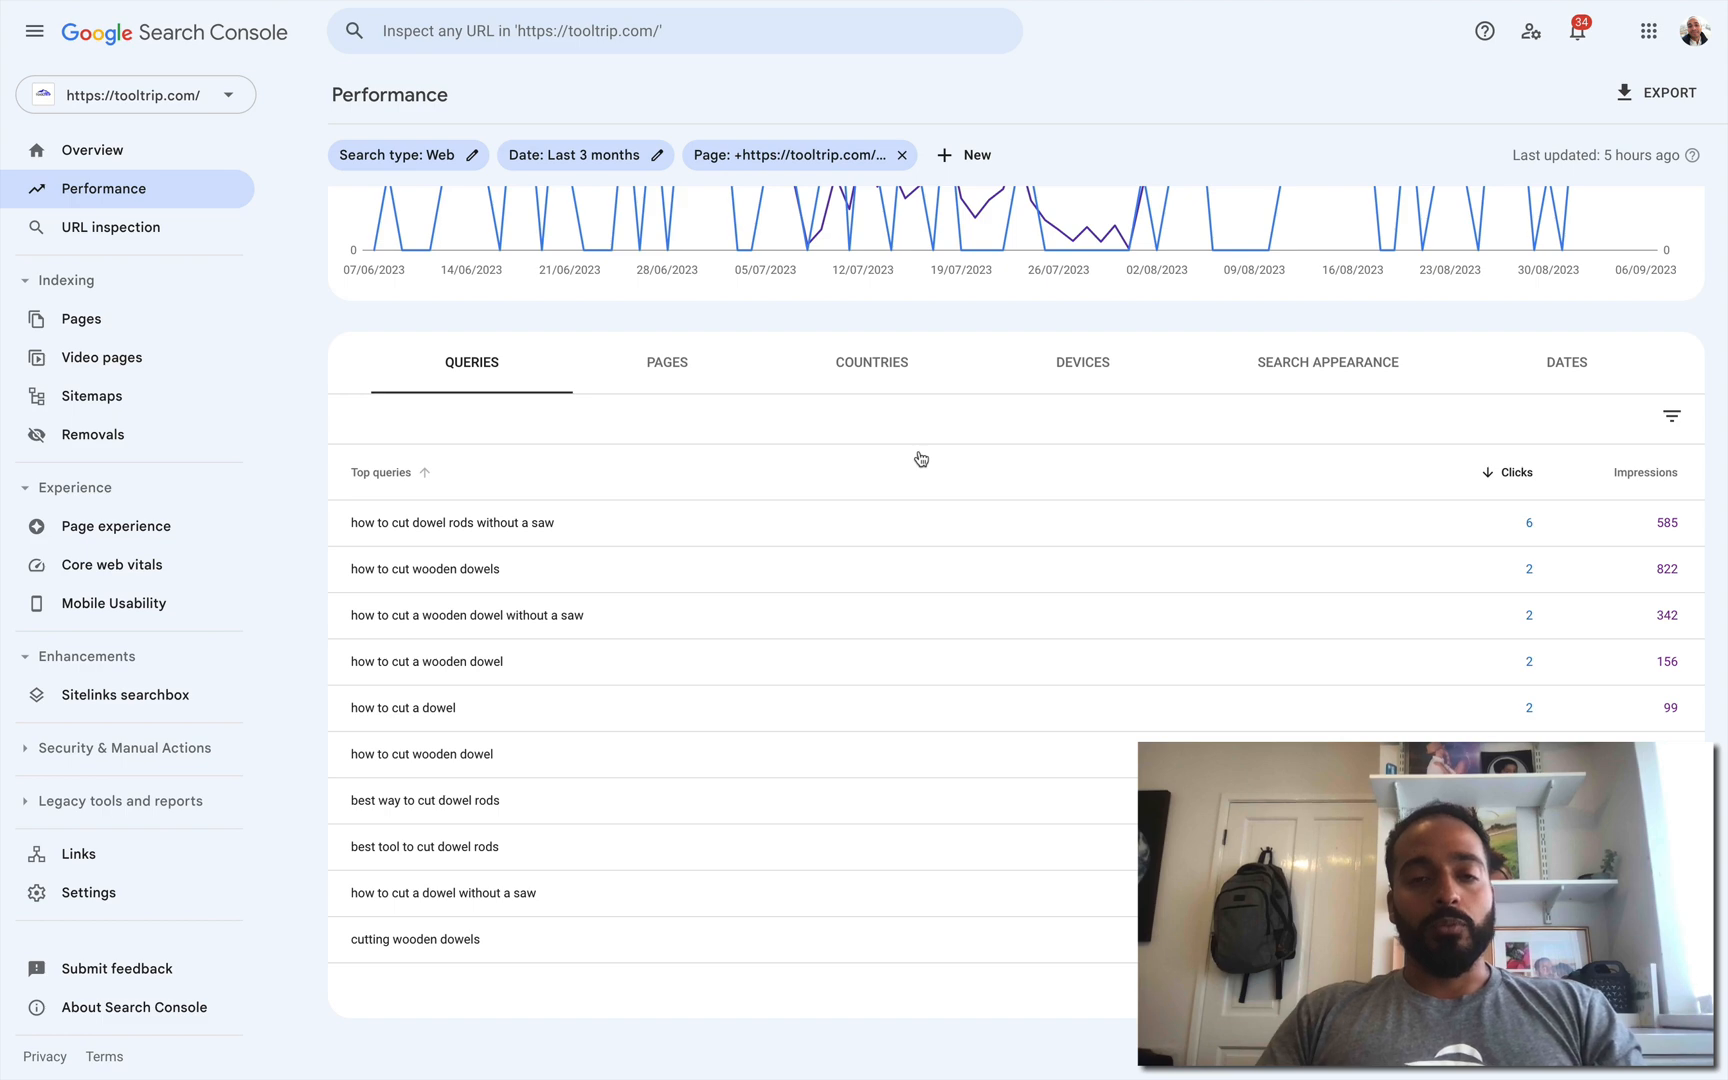
scroll(921, 459, "up", 4)
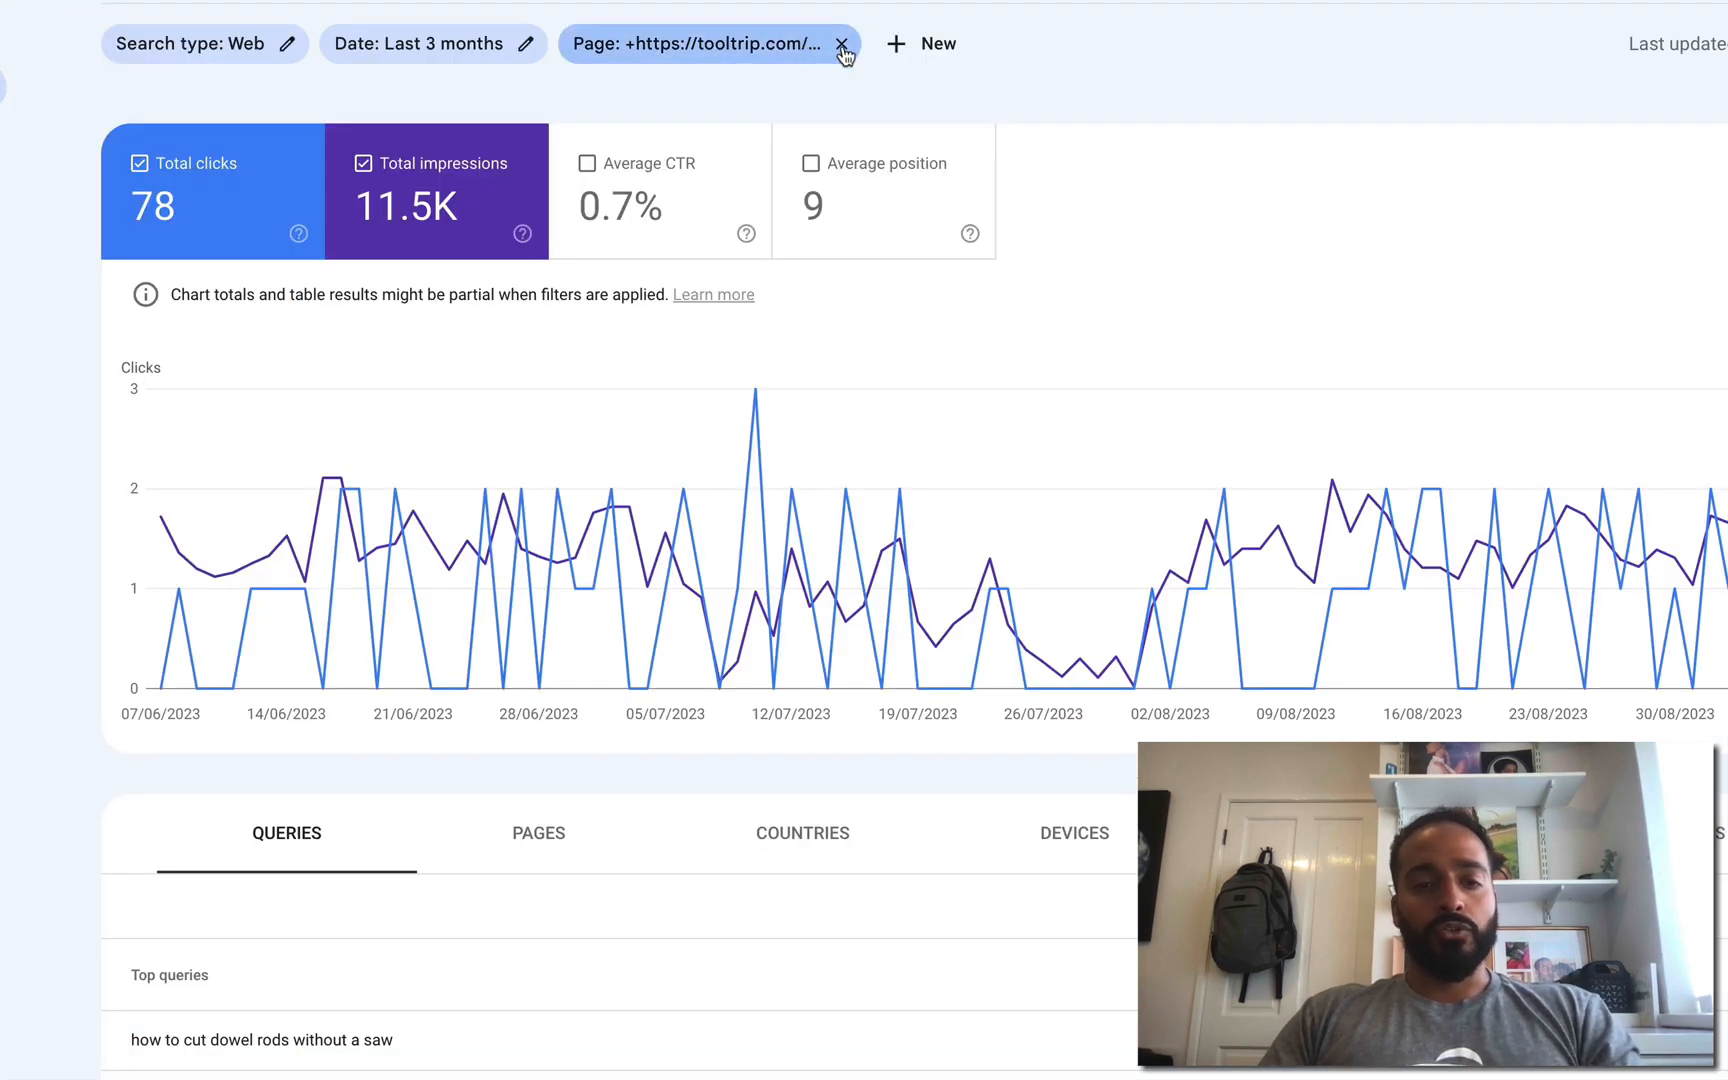
left_click(842, 45)
left_click(552, 660)
scroll(727, 954, "down", 2)
scroll(727, 952, "down", 1)
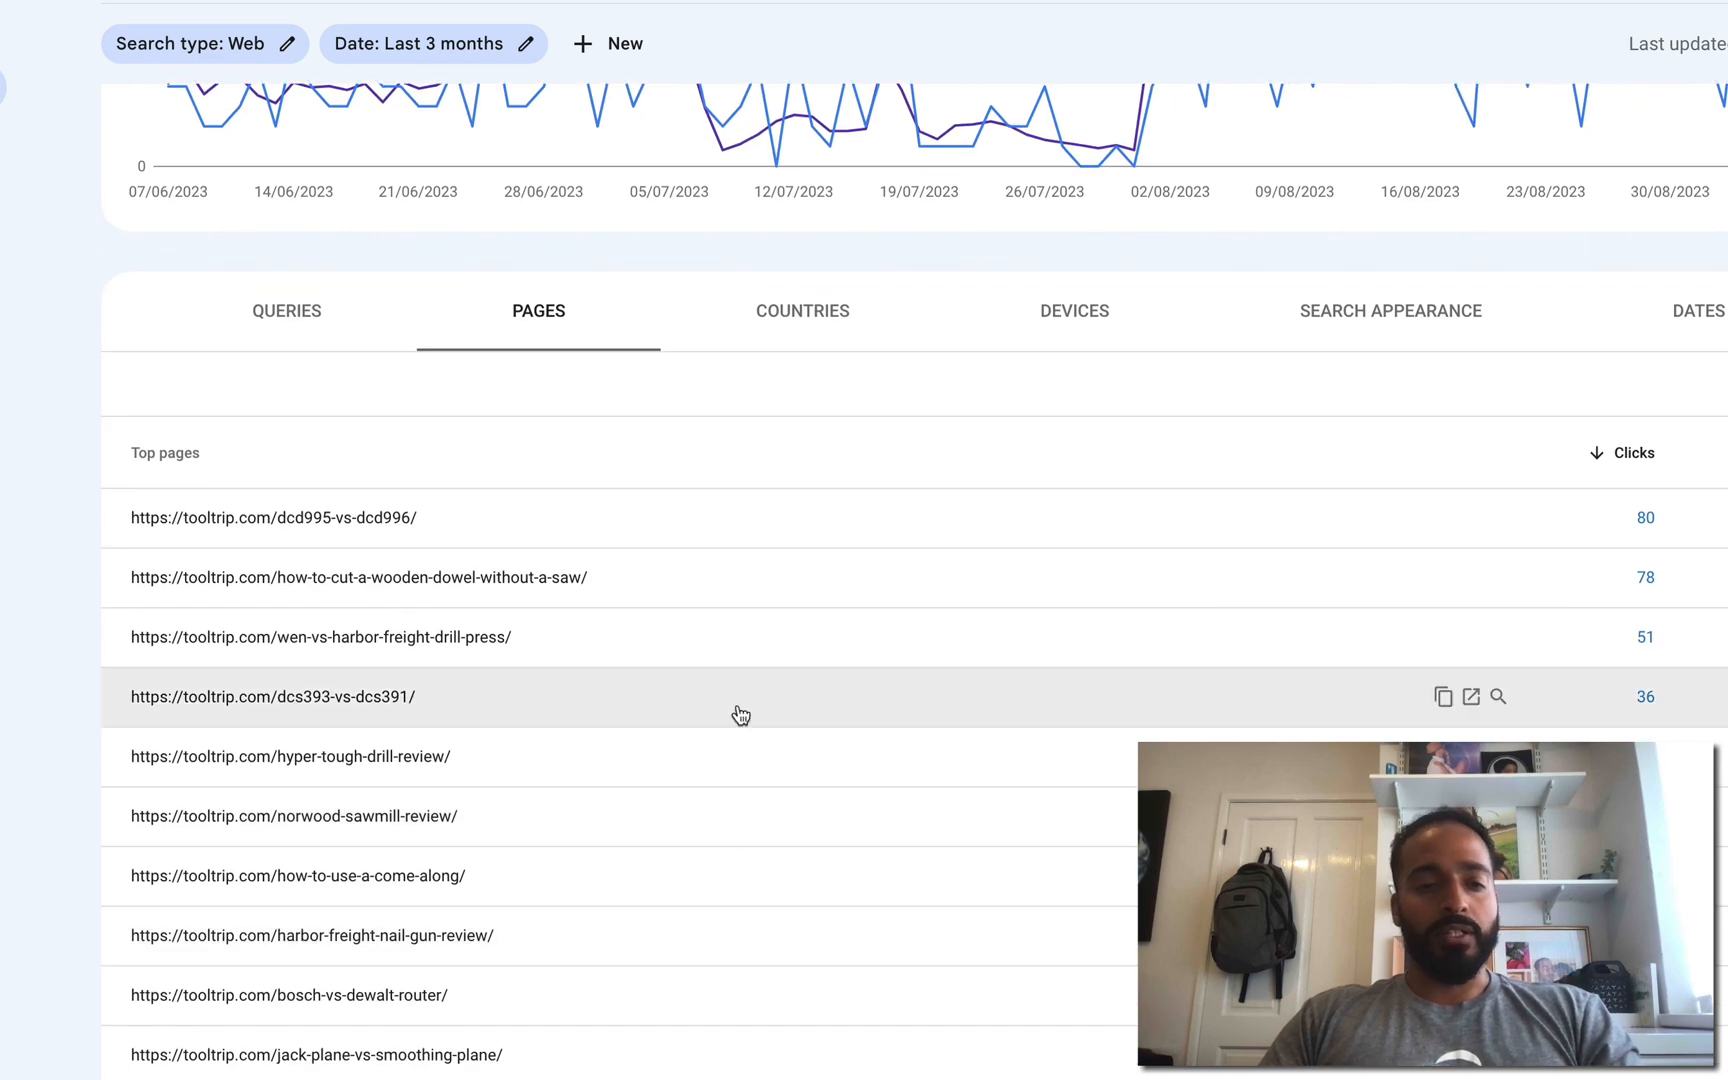
scroll(737, 660, "up", 5)
left_click(620, 48)
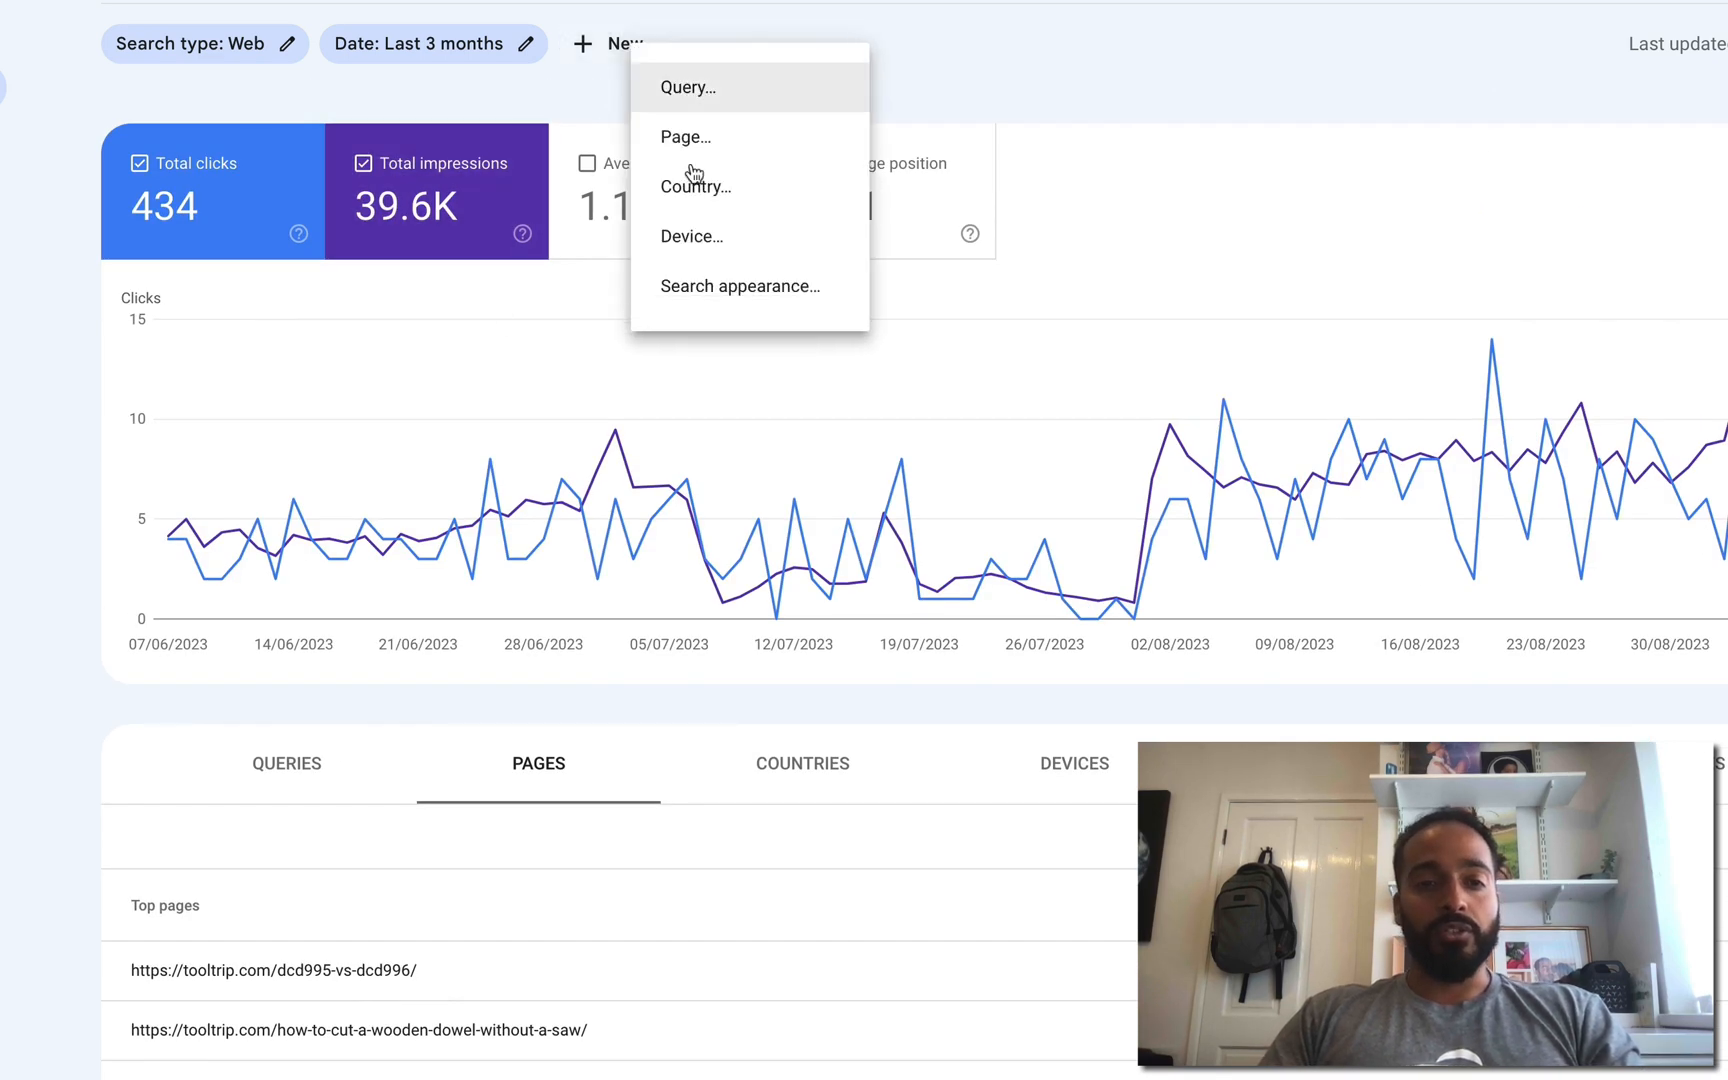
left_click(782, 140)
type("https://tooltrip.com/how-to-use-a-come-along/")
key("Return")
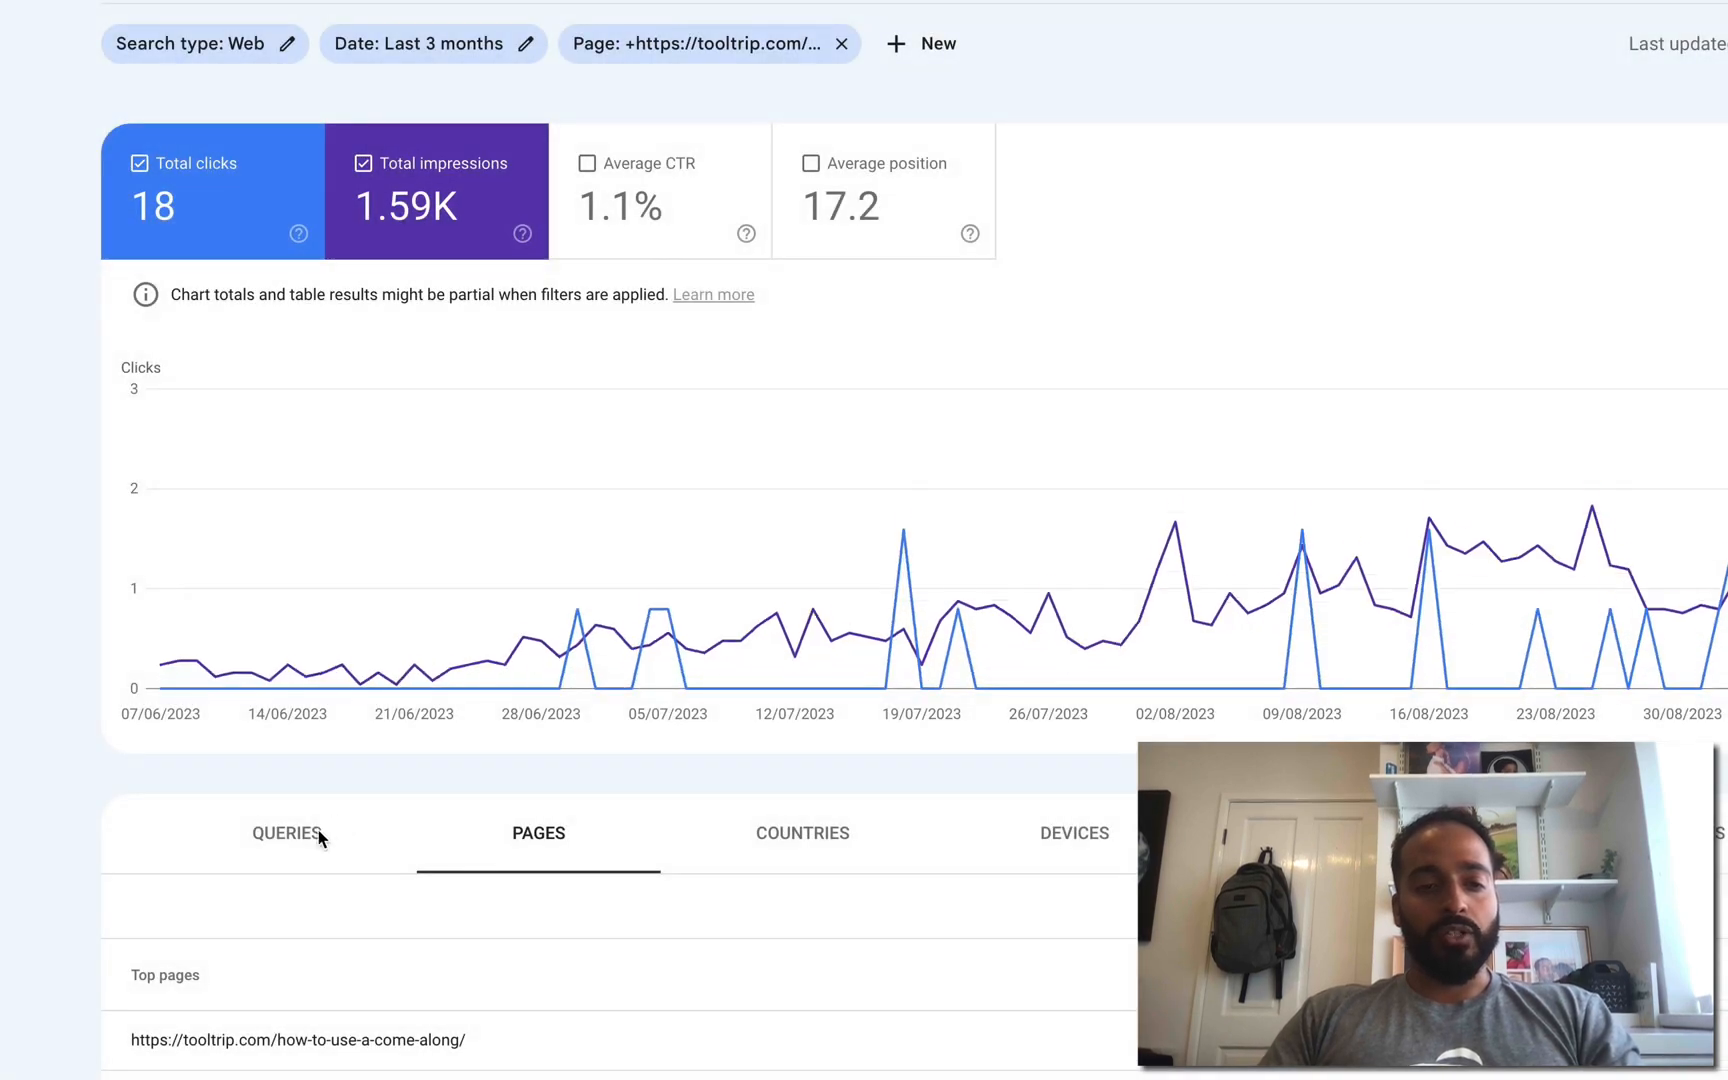
Step: List the search queries for the come-along page and select "how to operate a come along" to copy it
left_click(316, 838)
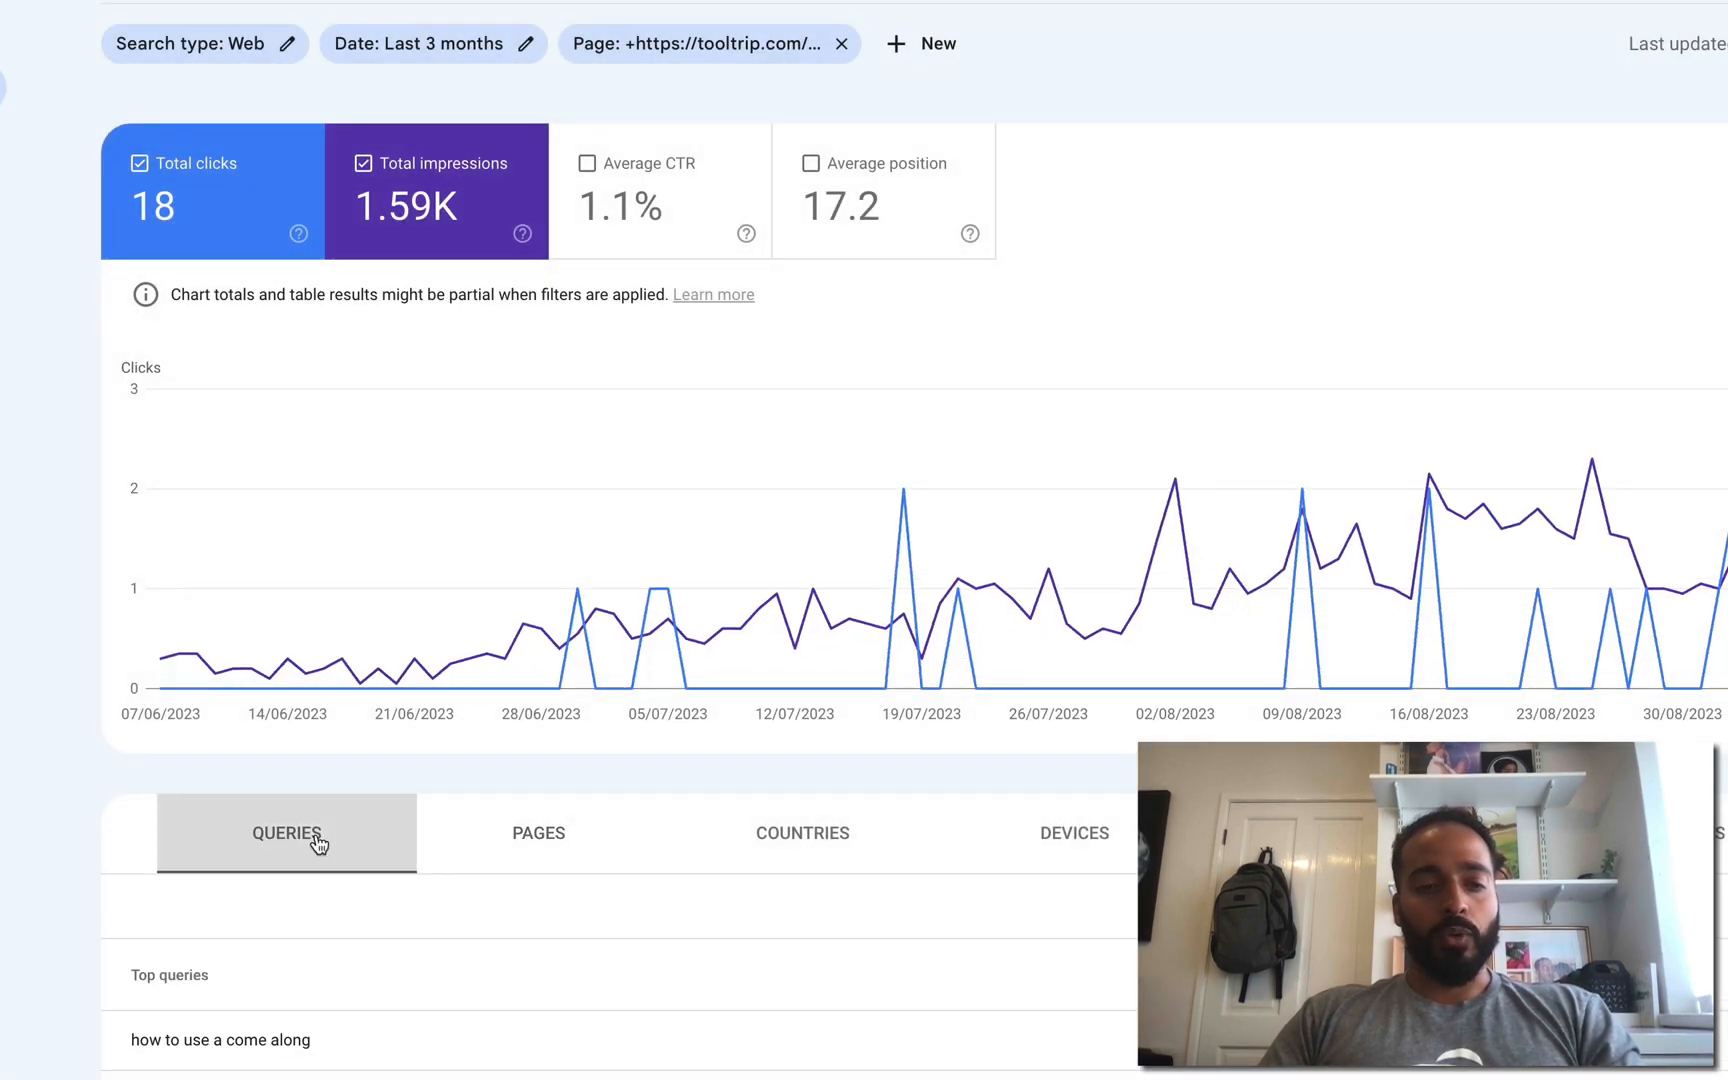
scroll(725, 926, "down", 4)
scroll(713, 930, "up", 3)
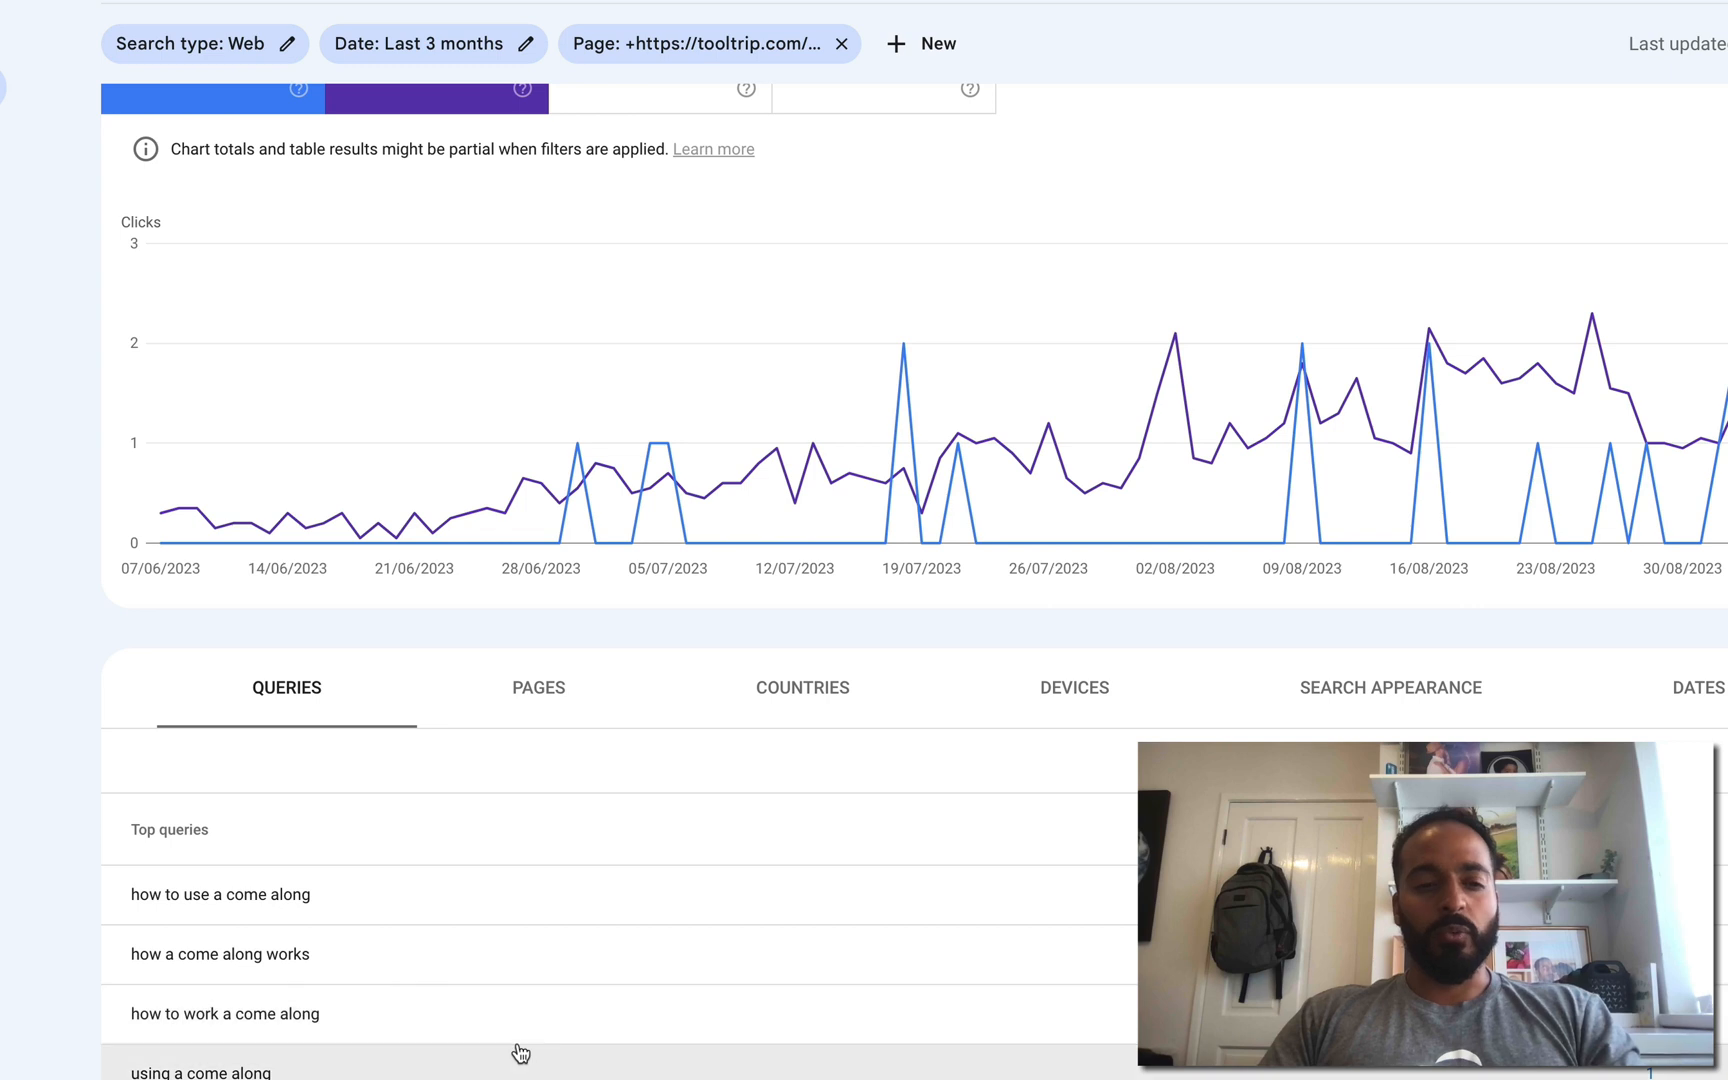
scroll(519, 1050, "down", 3)
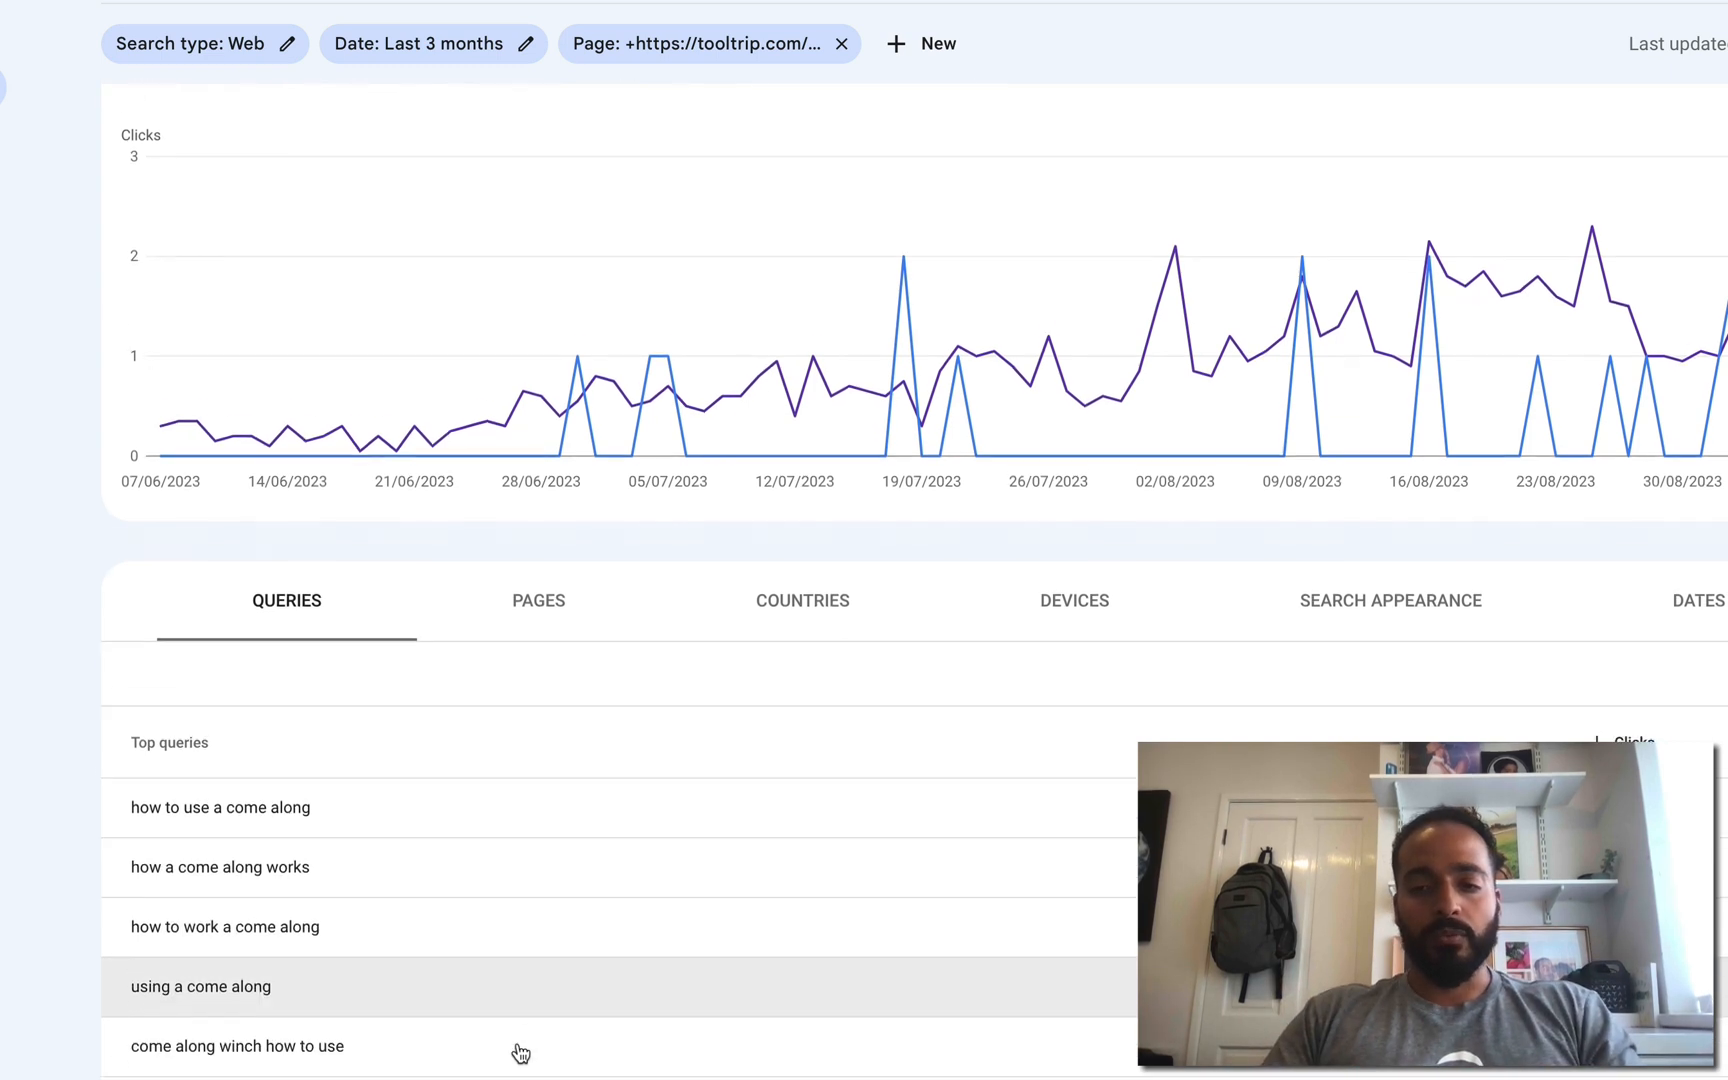
scroll(500, 1015, "down", 2)
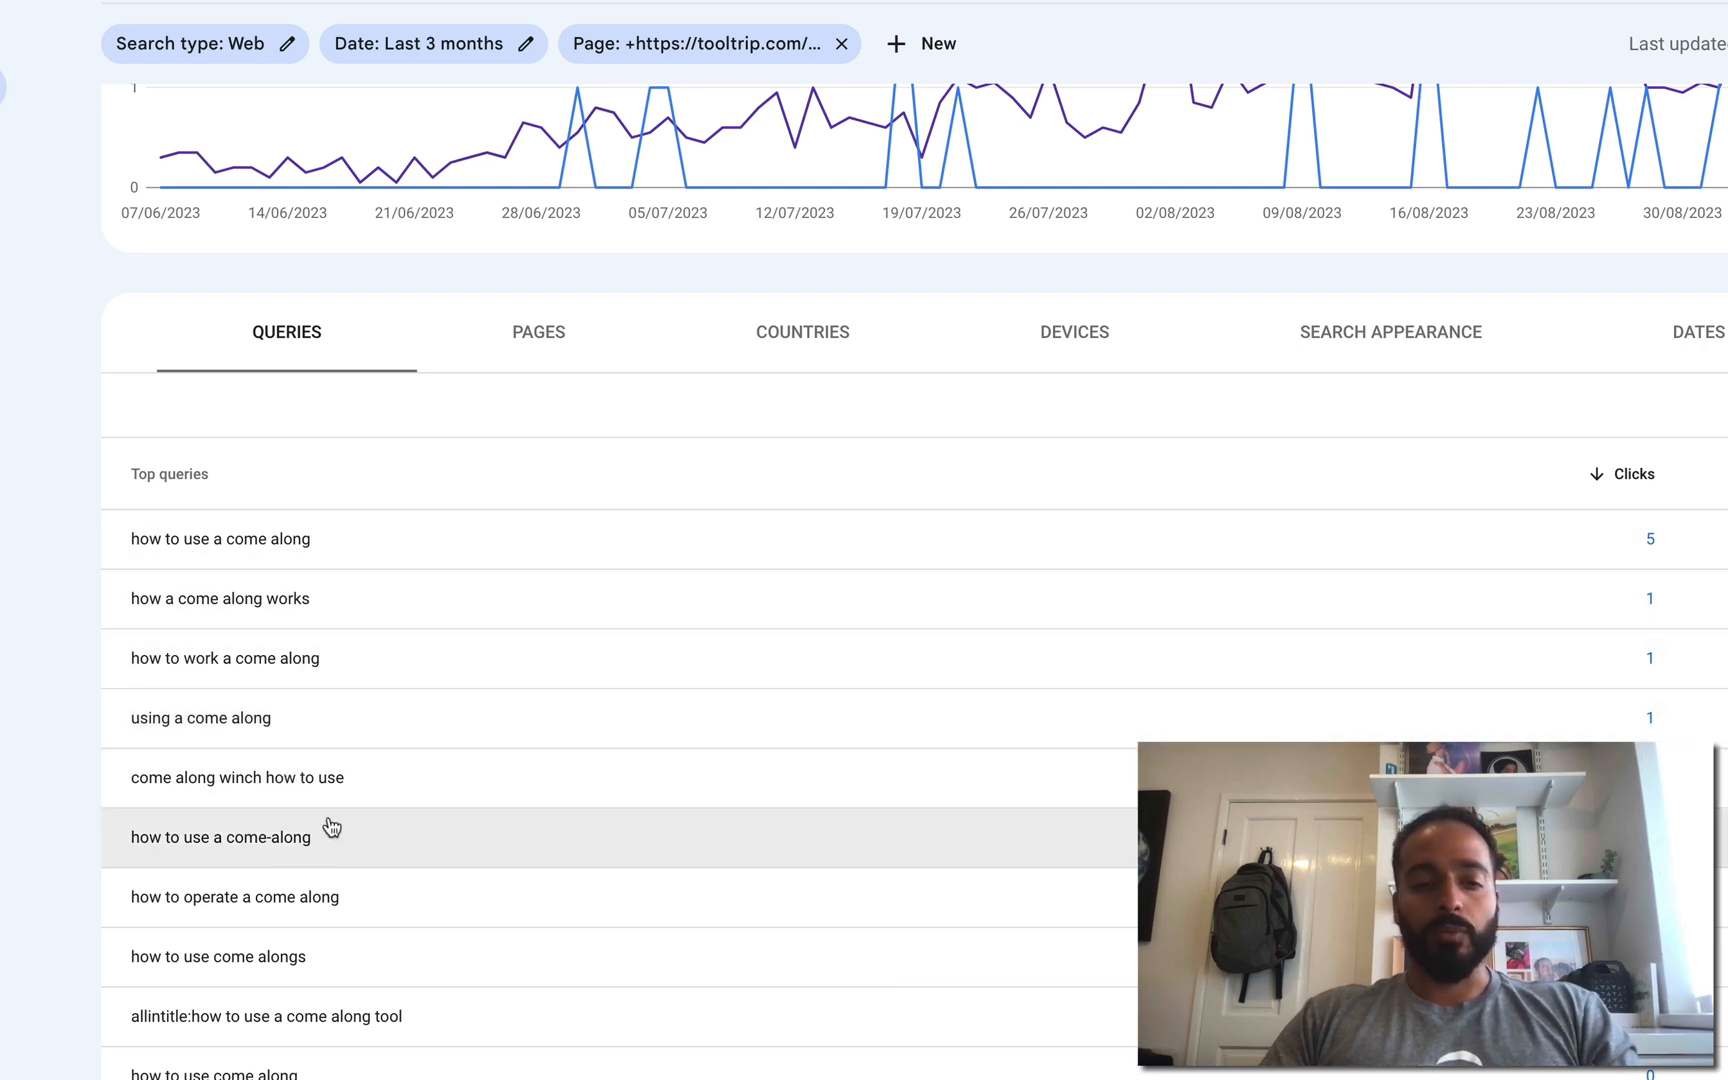
left_click_drag(350, 905, 133, 913)
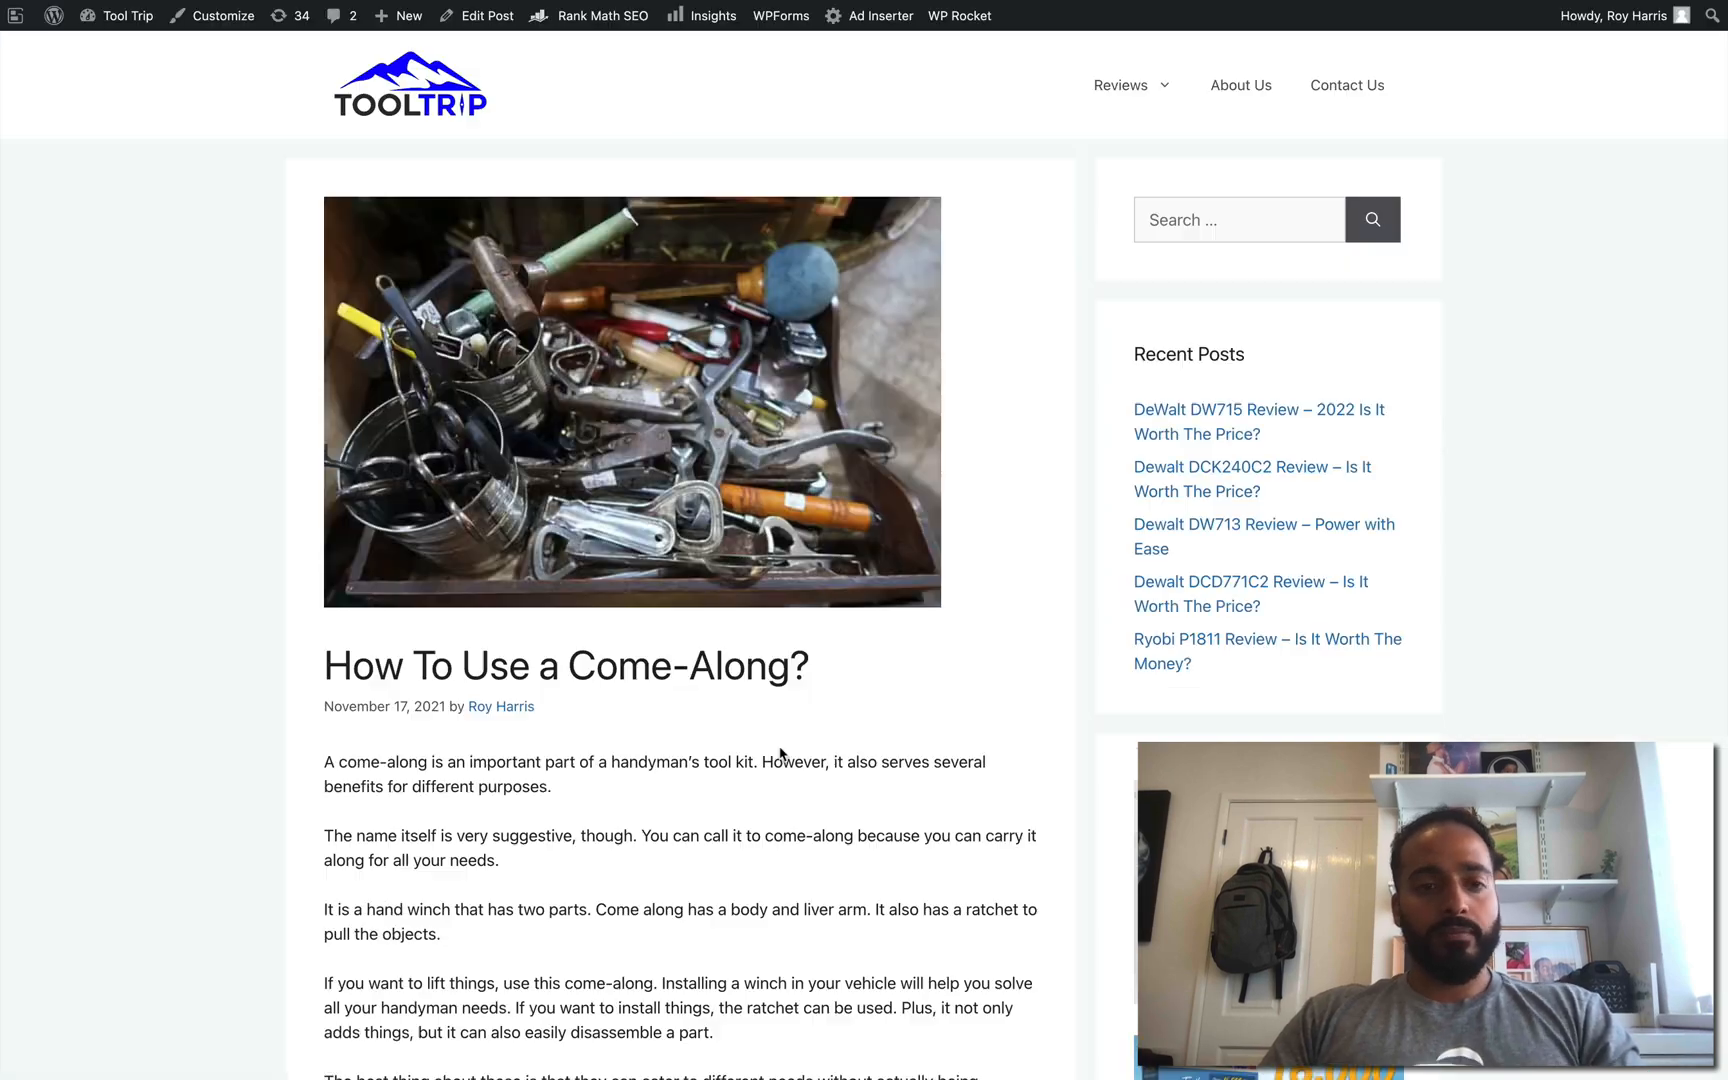
Step: Look through the come-along article and search it for "how to operate a come along"
scroll(787, 891, "down", 3)
scroll(775, 889, "down", 5)
scroll(771, 864, "up", 3)
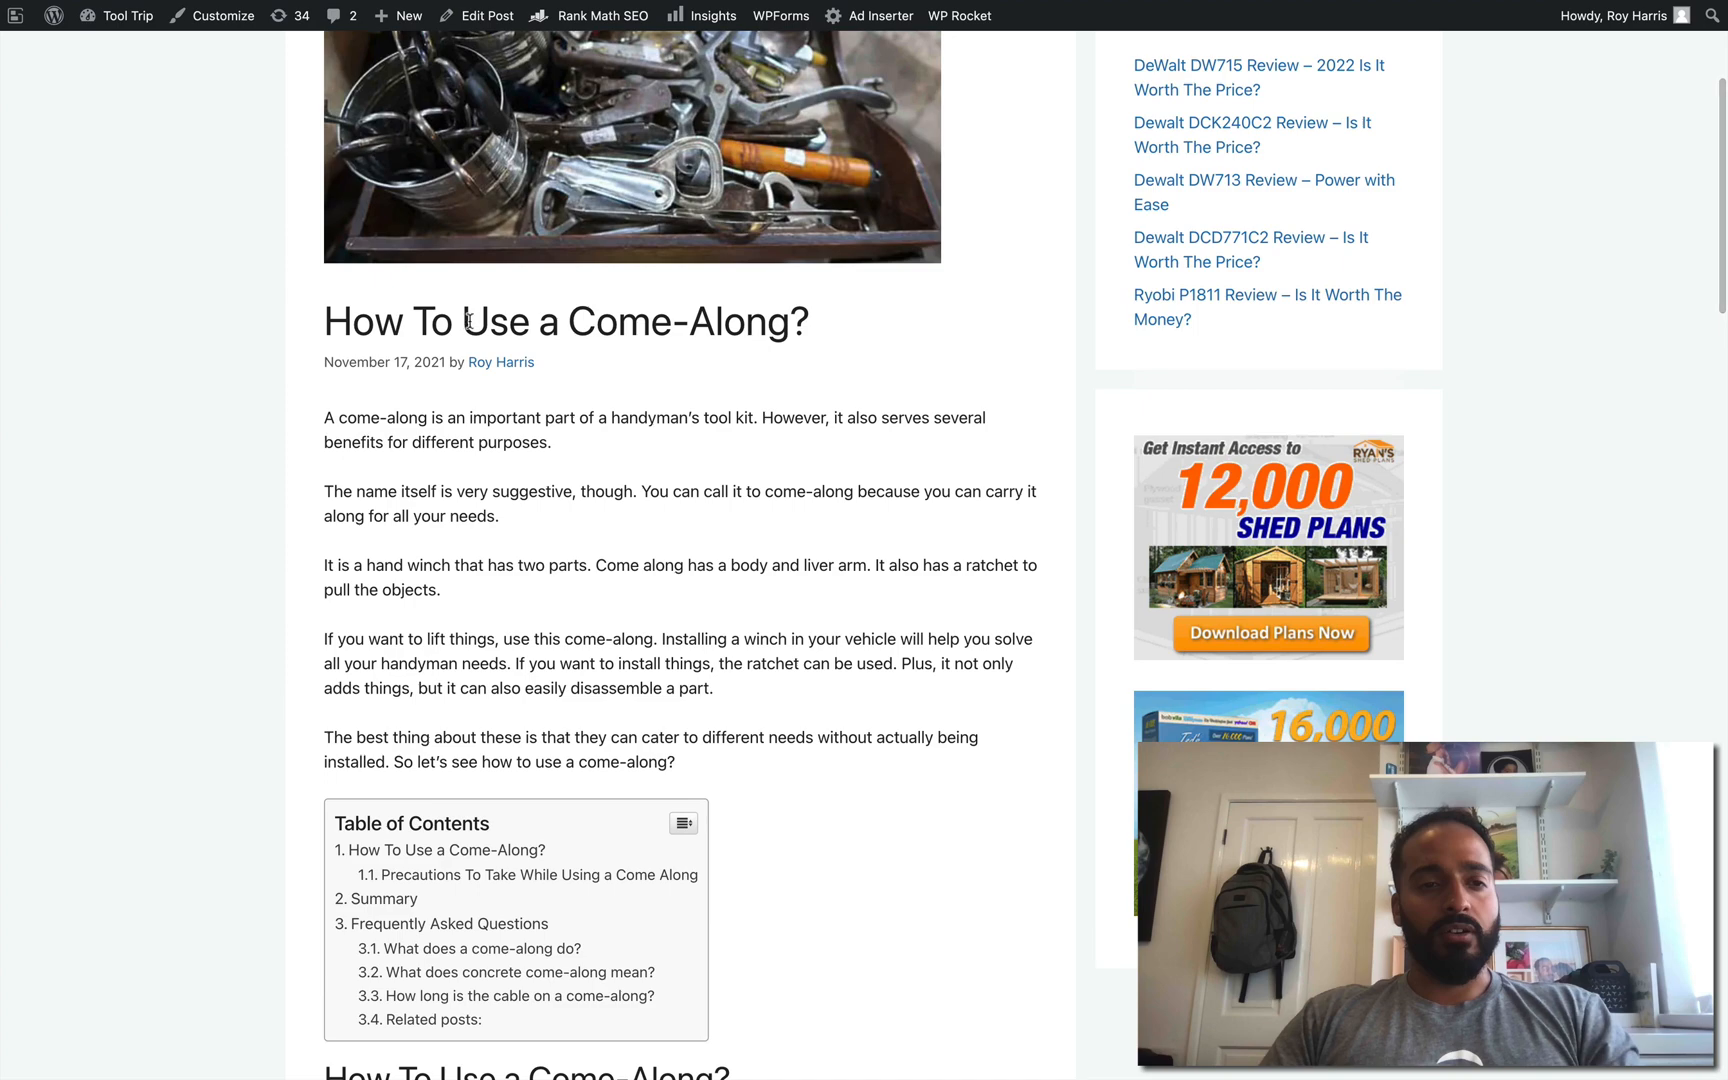
scroll(531, 690, "down", 8)
key("super+f")
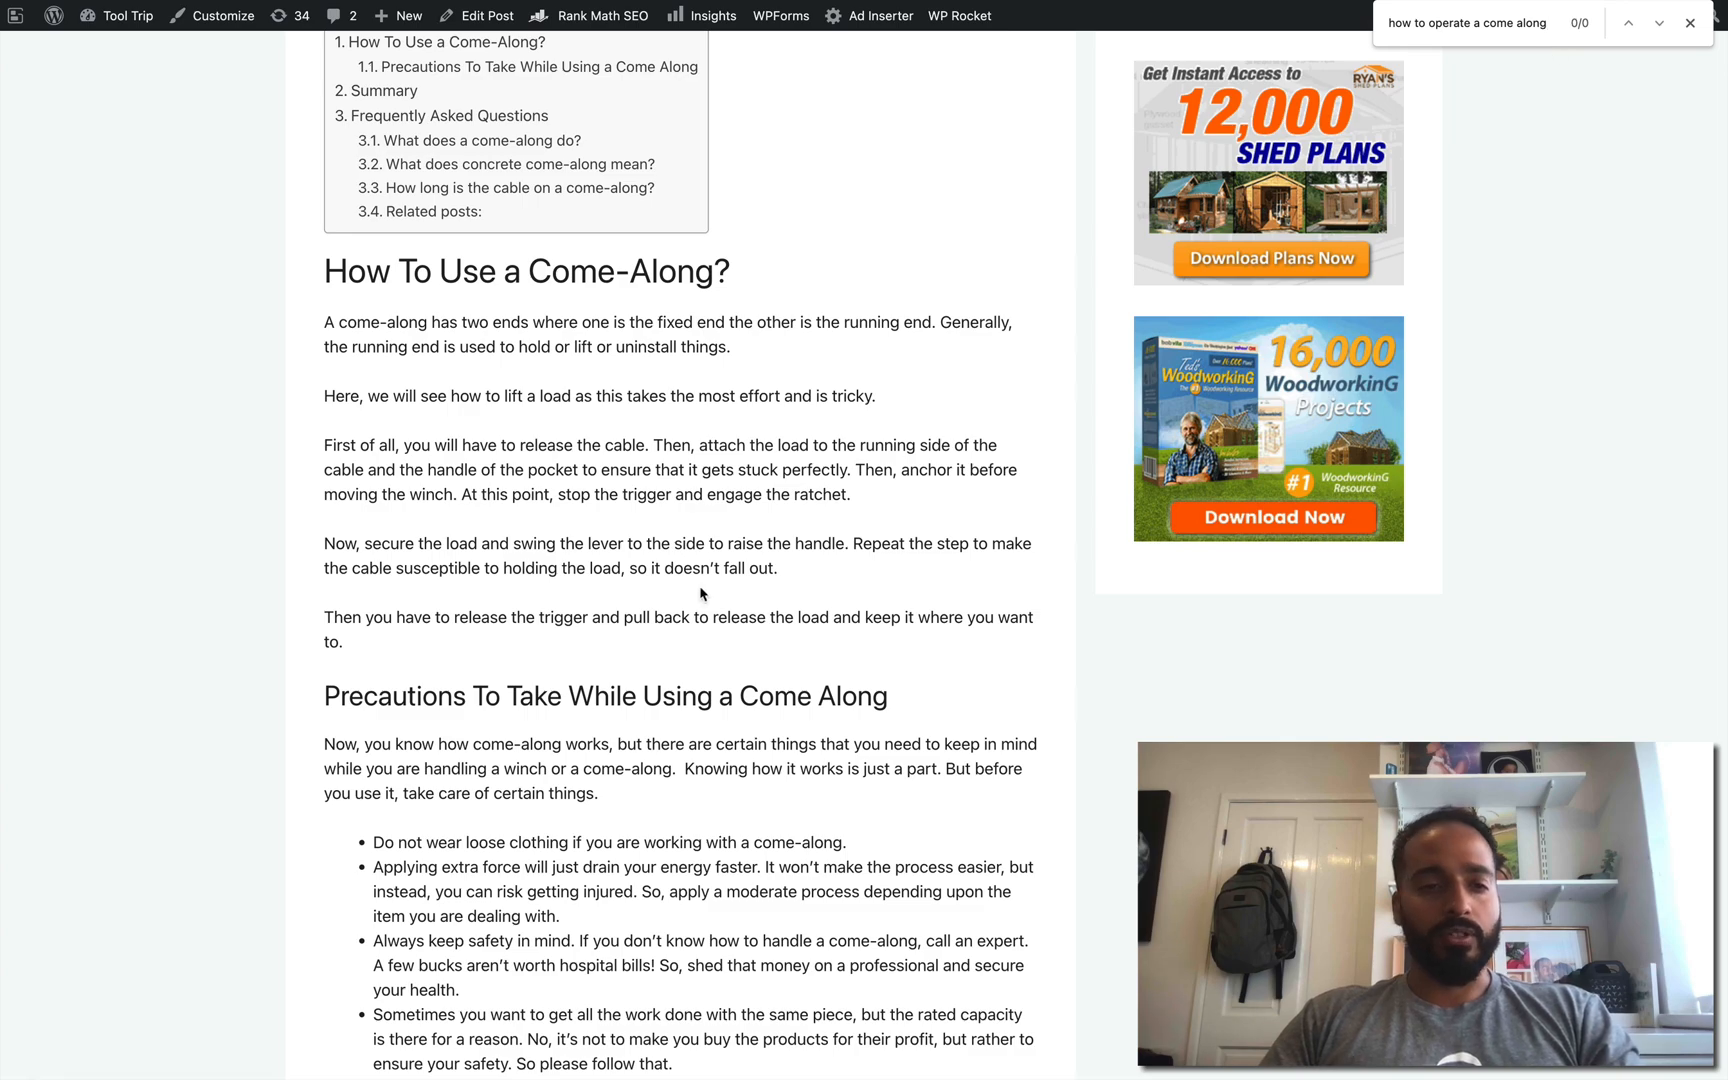
Step: Review the come-along article's introduction and sections, highlighting the "How To Use a Come-Along?" section heading below the table of contents
scroll(700, 593, "down", 7)
scroll(700, 593, "up", 10)
scroll(700, 593, "up", 3)
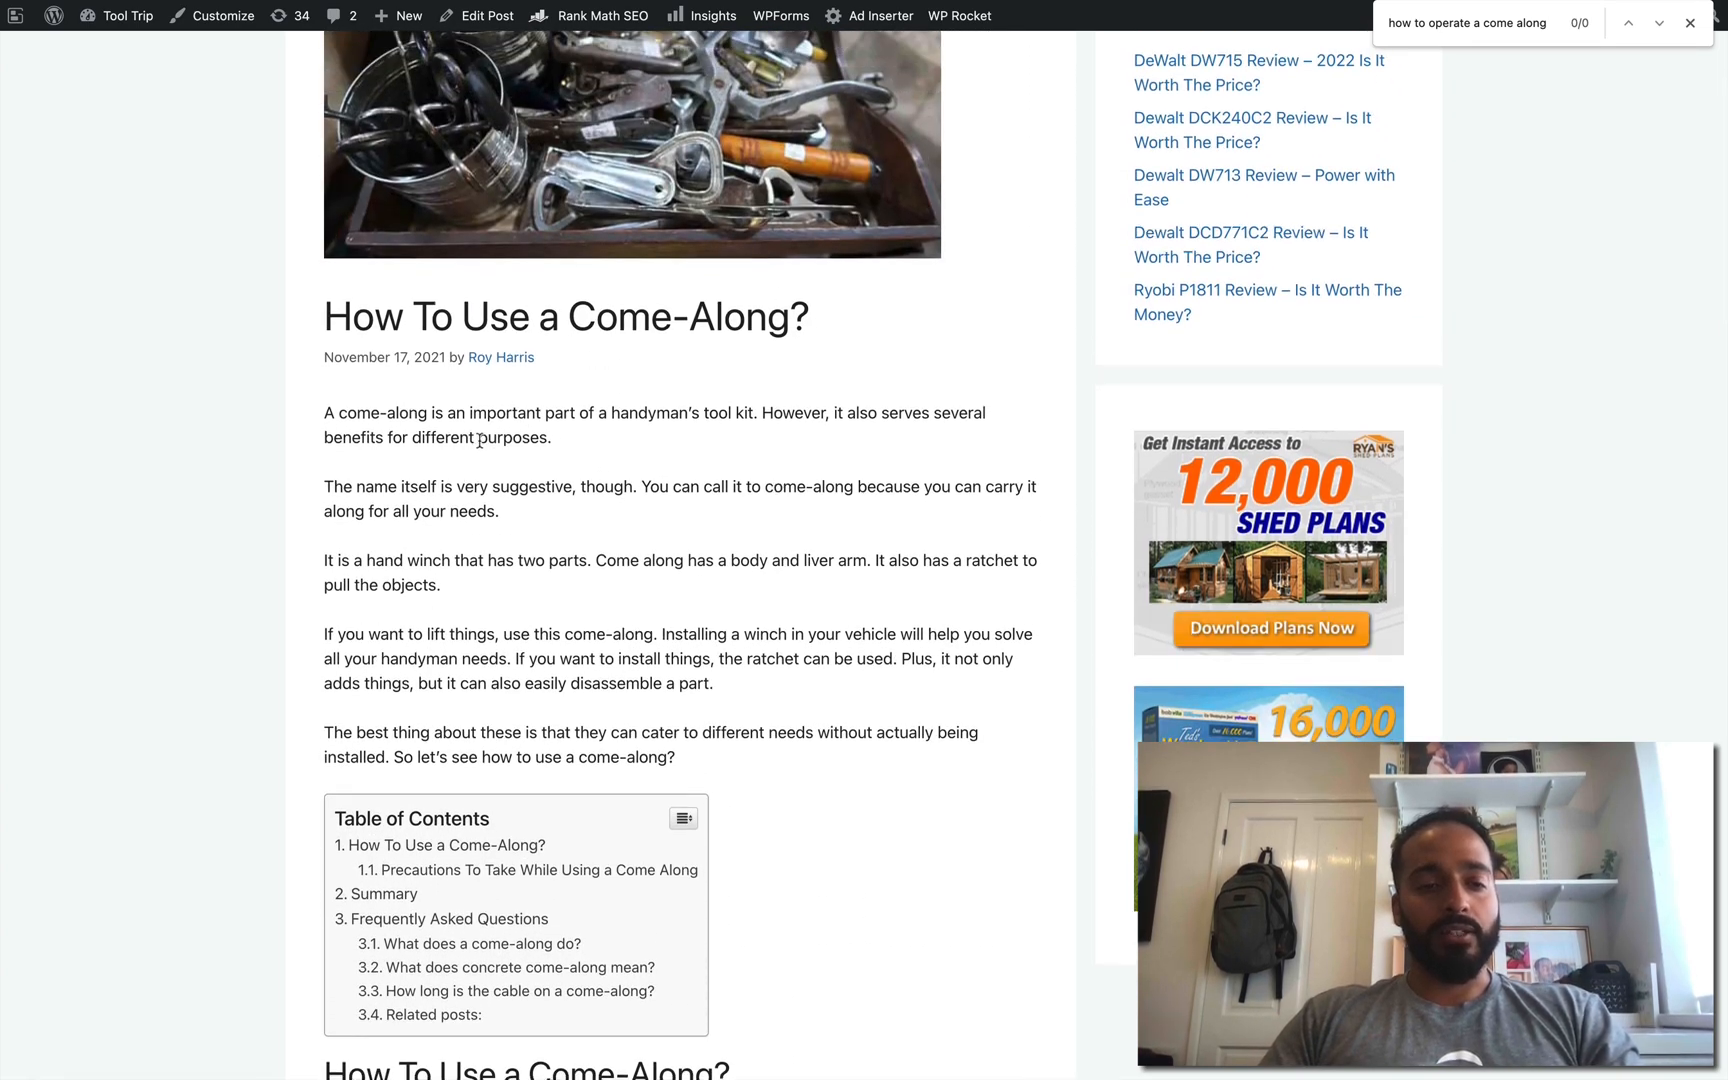
scroll(480, 440, "down", 4)
left_click_drag(731, 584, 335, 582)
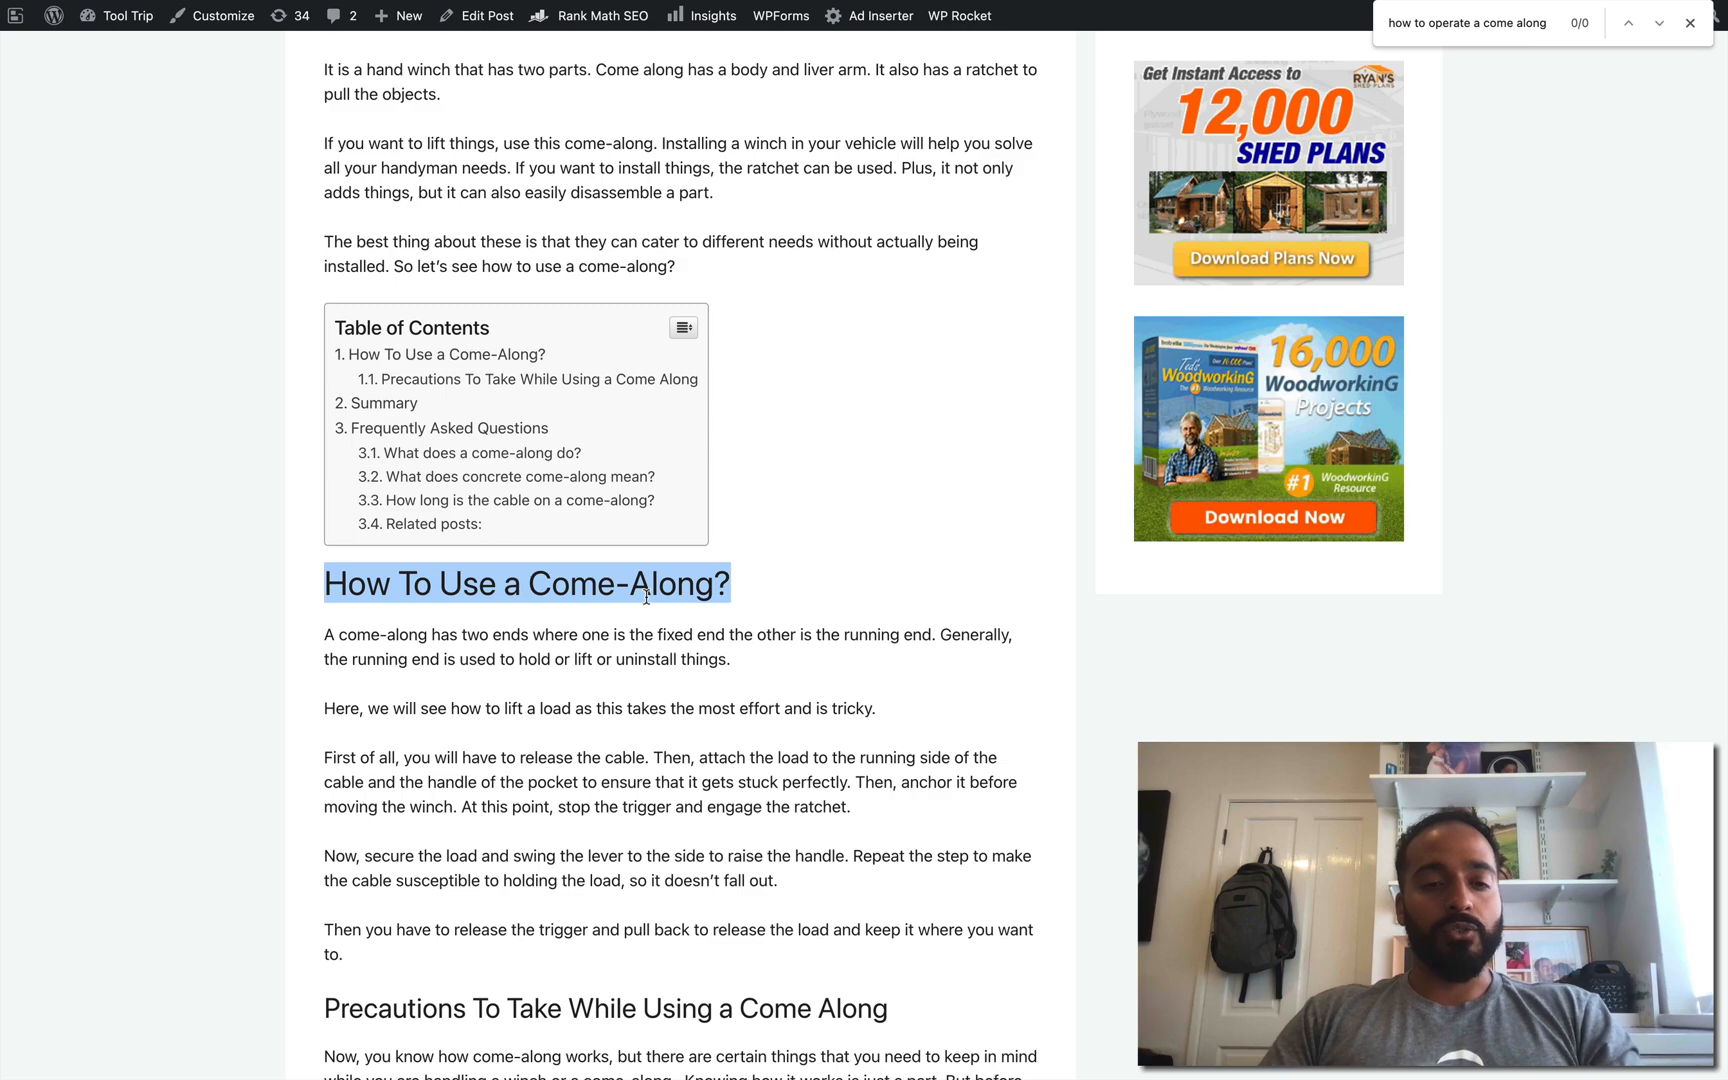
scroll(856, 816, "down", 2)
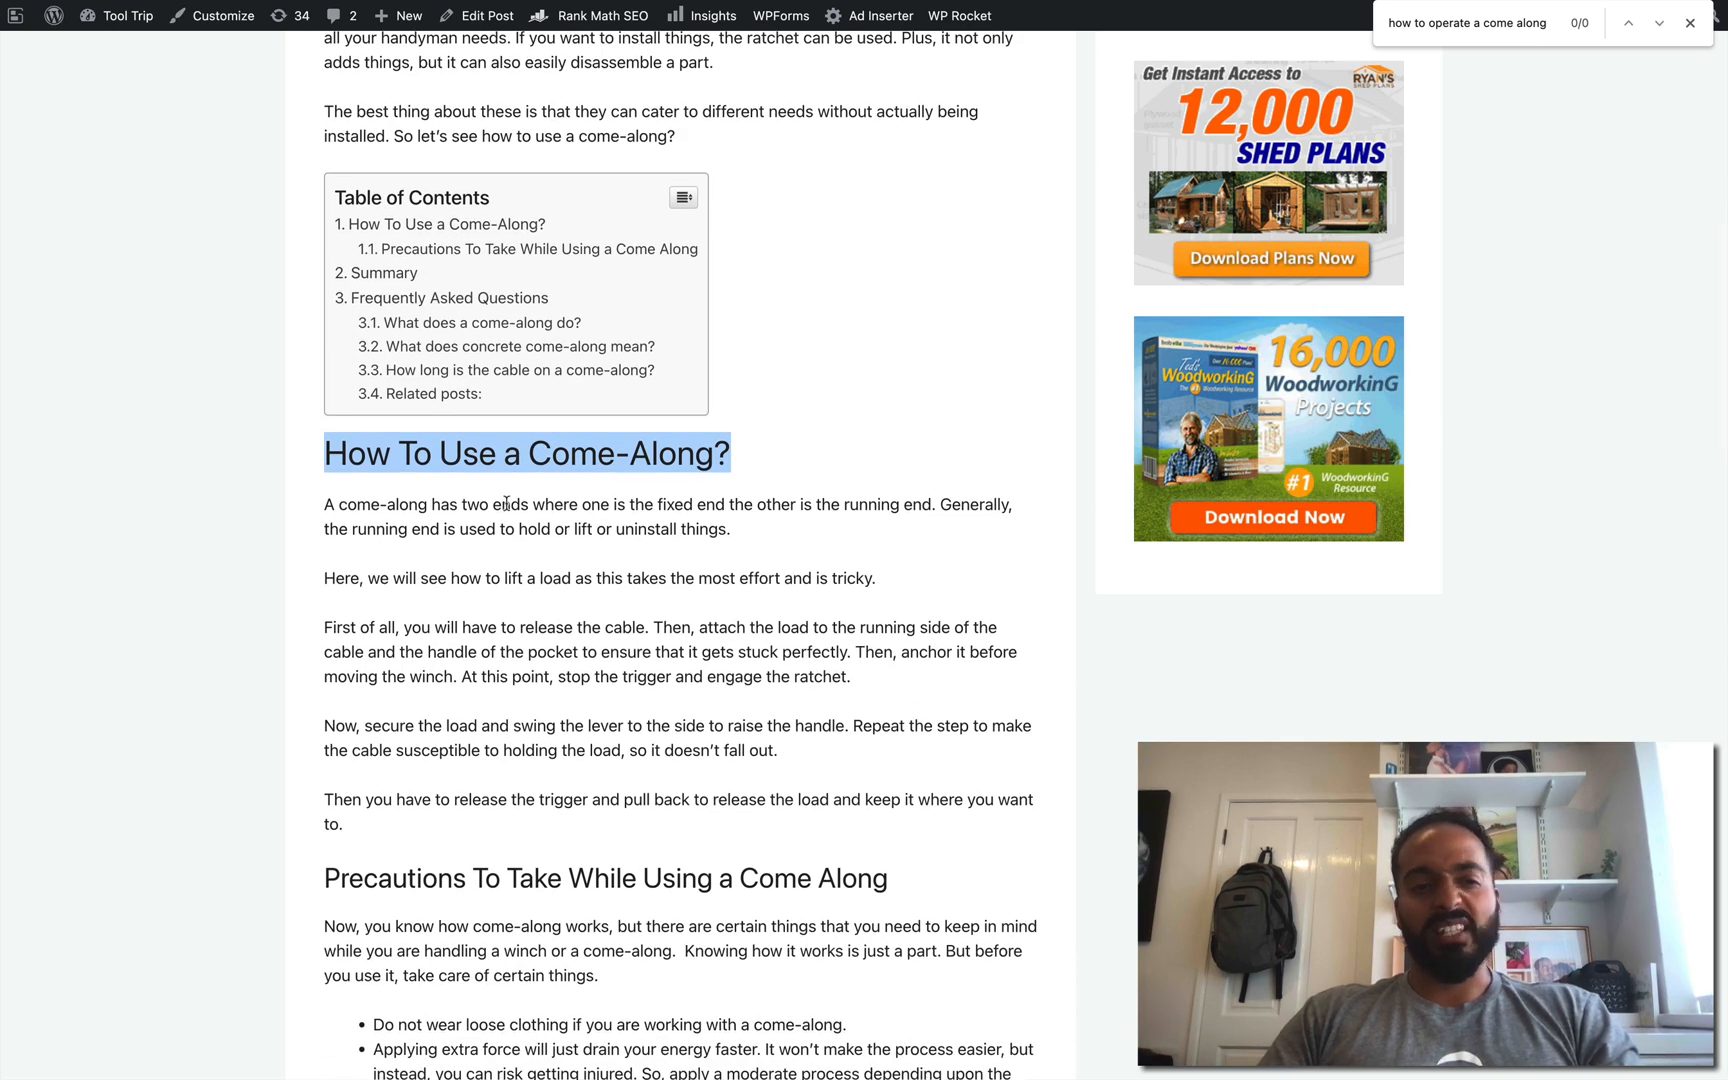
scroll(698, 701, "down", 2)
scroll(698, 699, "up", 12)
key("Escape")
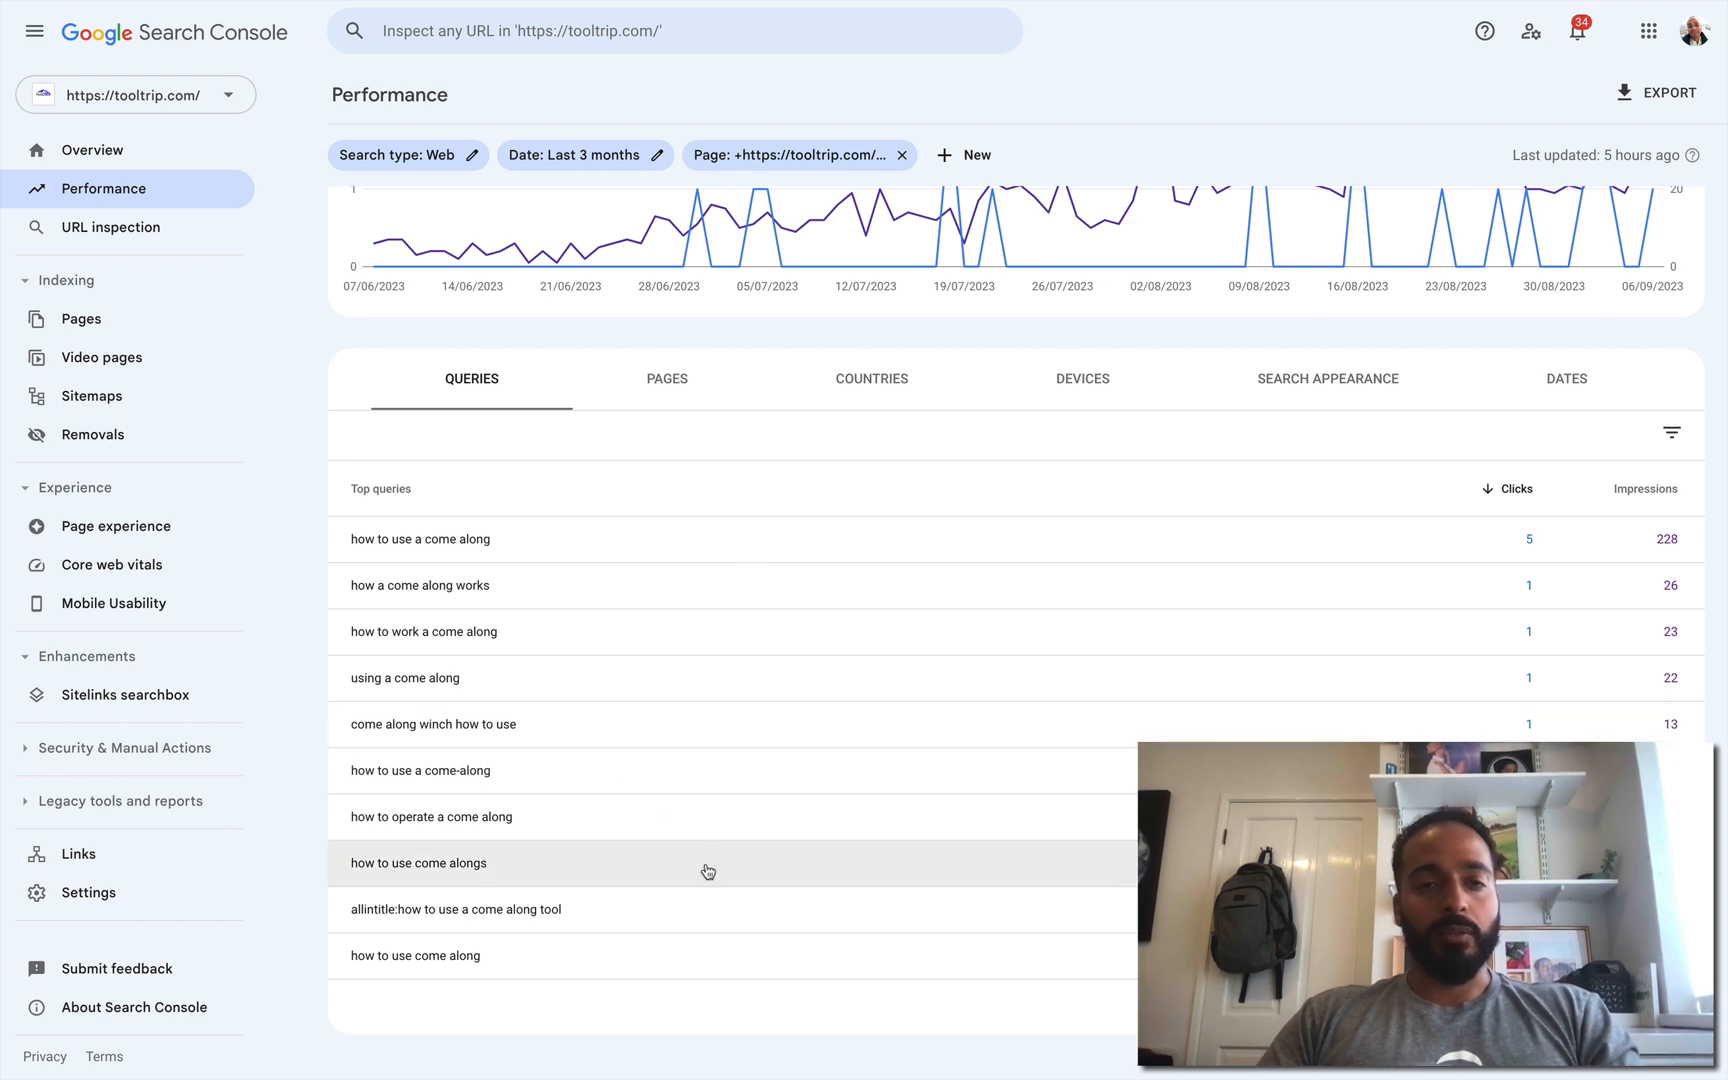
Step: Remove the come-along page filter from the Search Console Performance report and look over the top queries for the whole site
scroll(1035, 655, "up", 4)
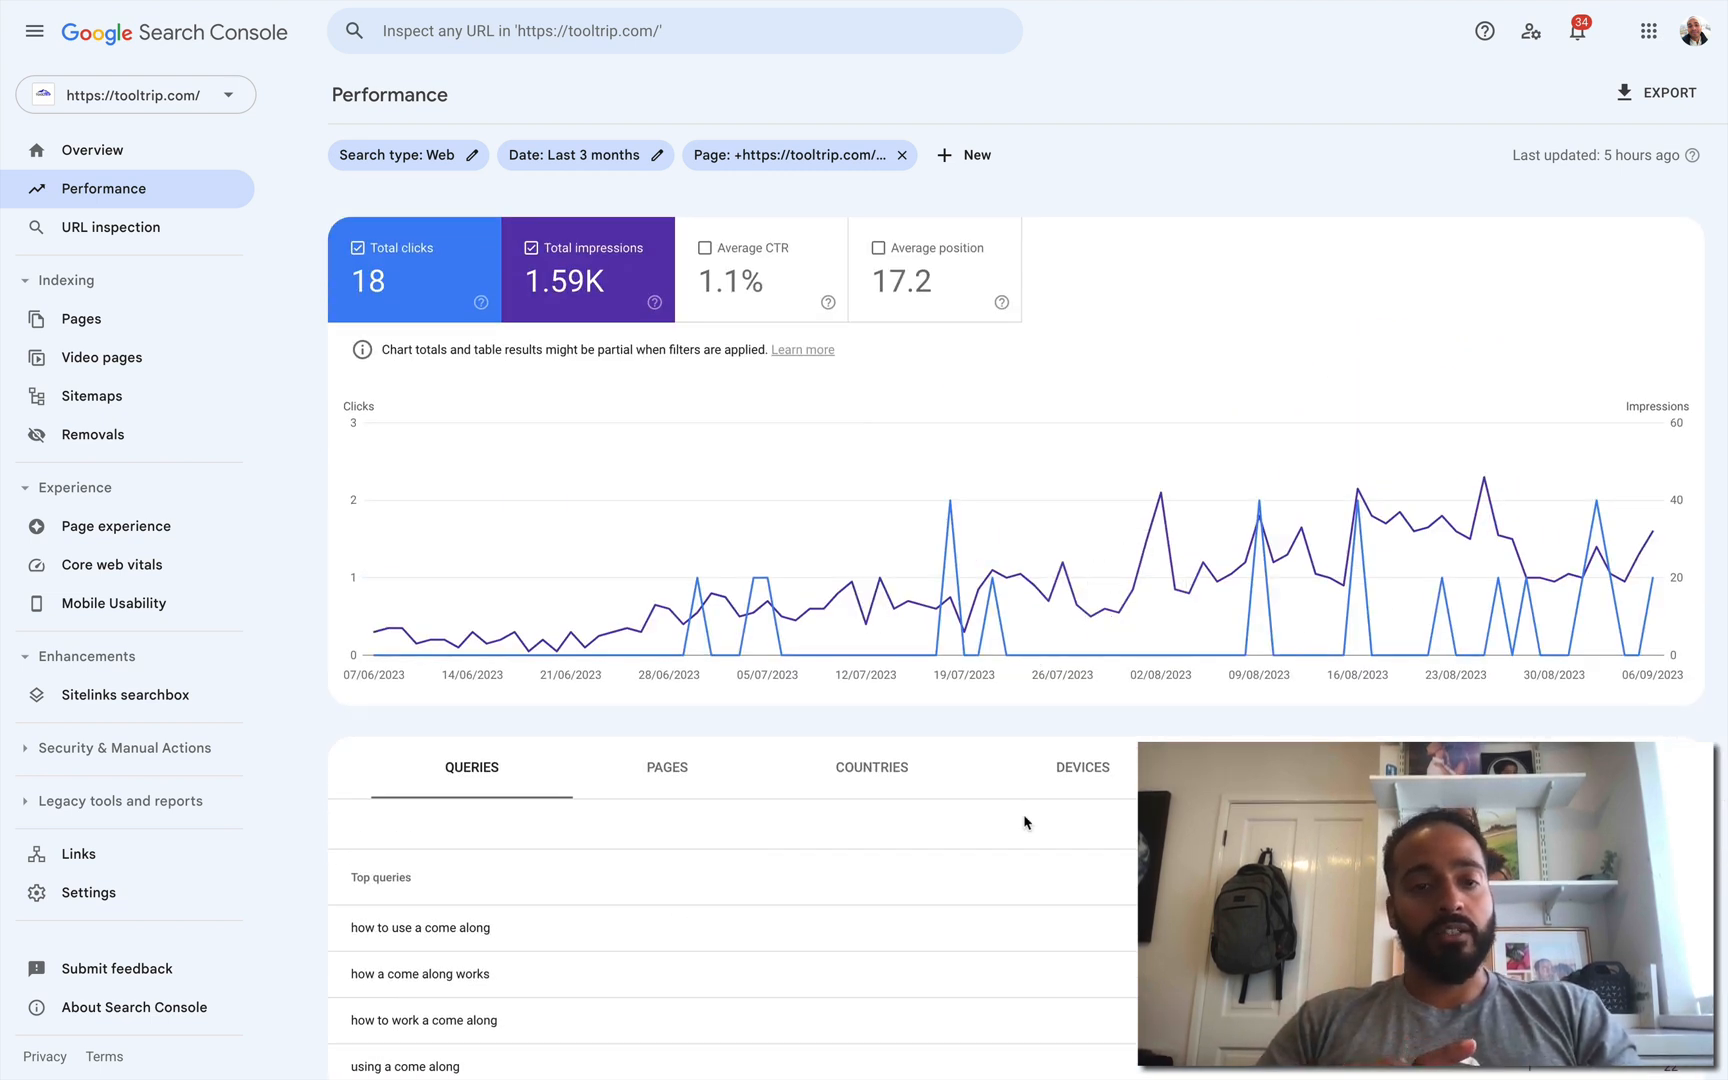
left_click(903, 157)
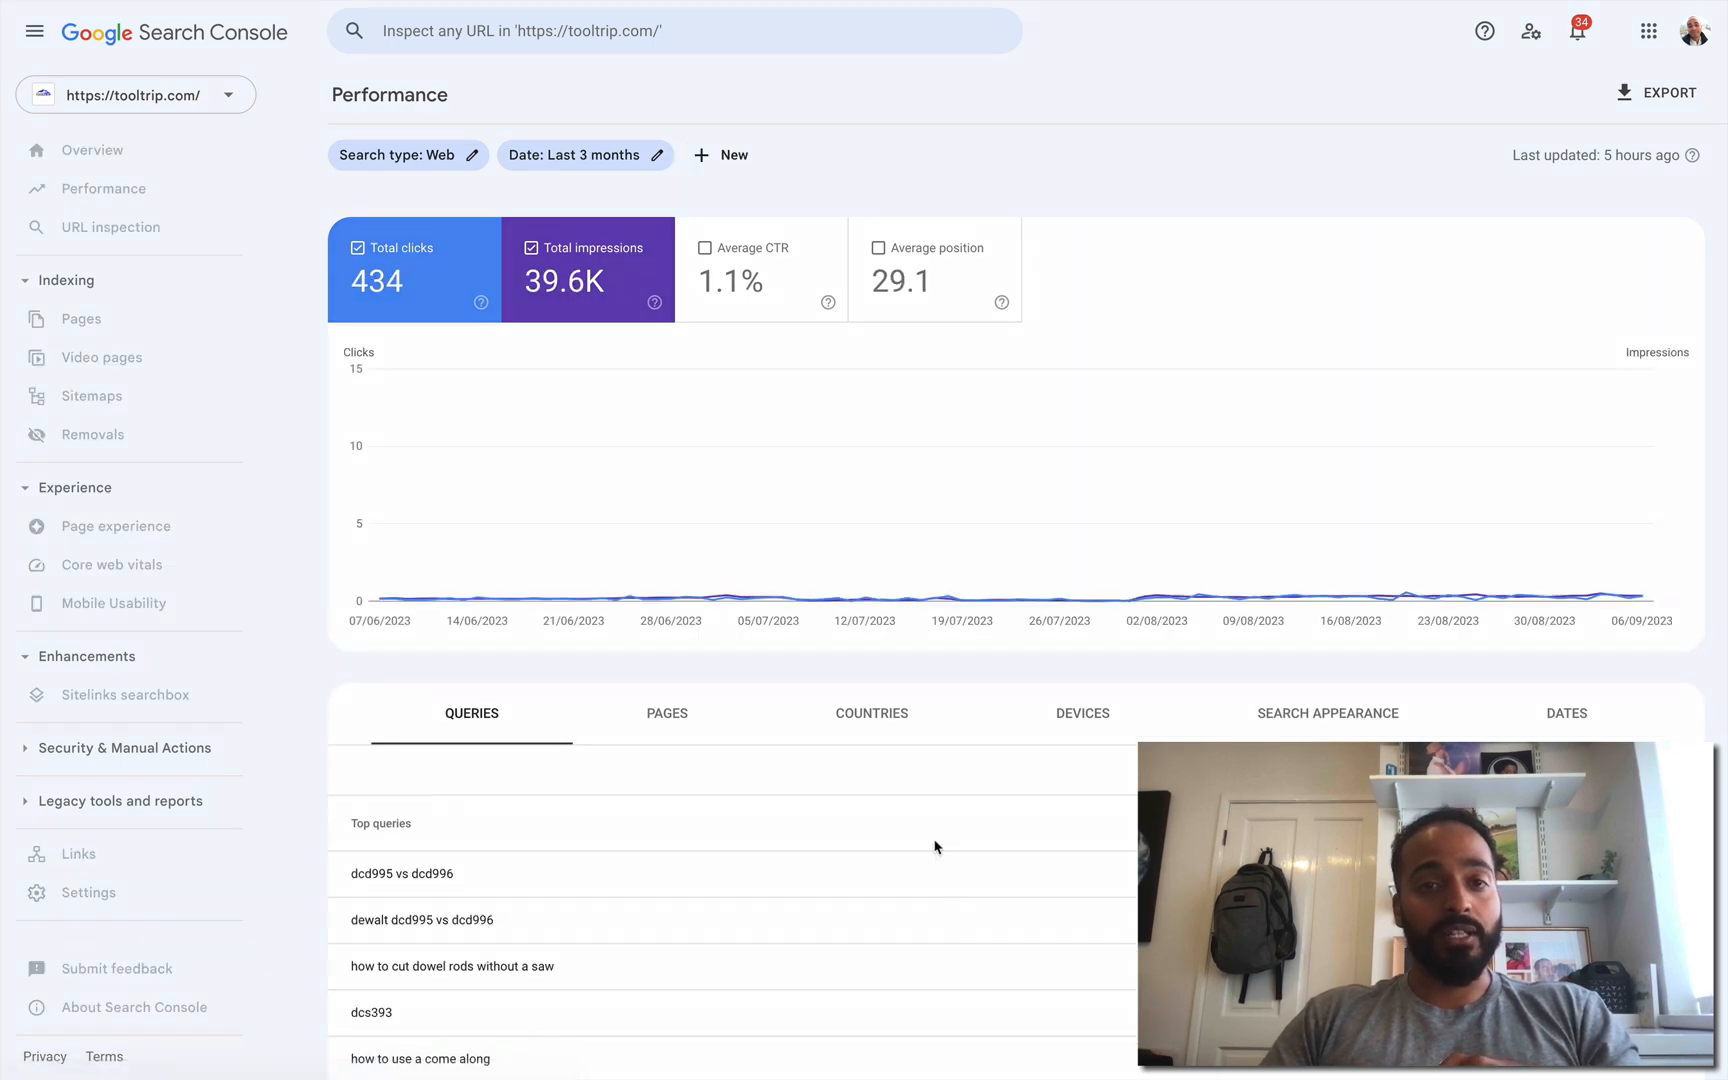
scroll(661, 909, "down", 4)
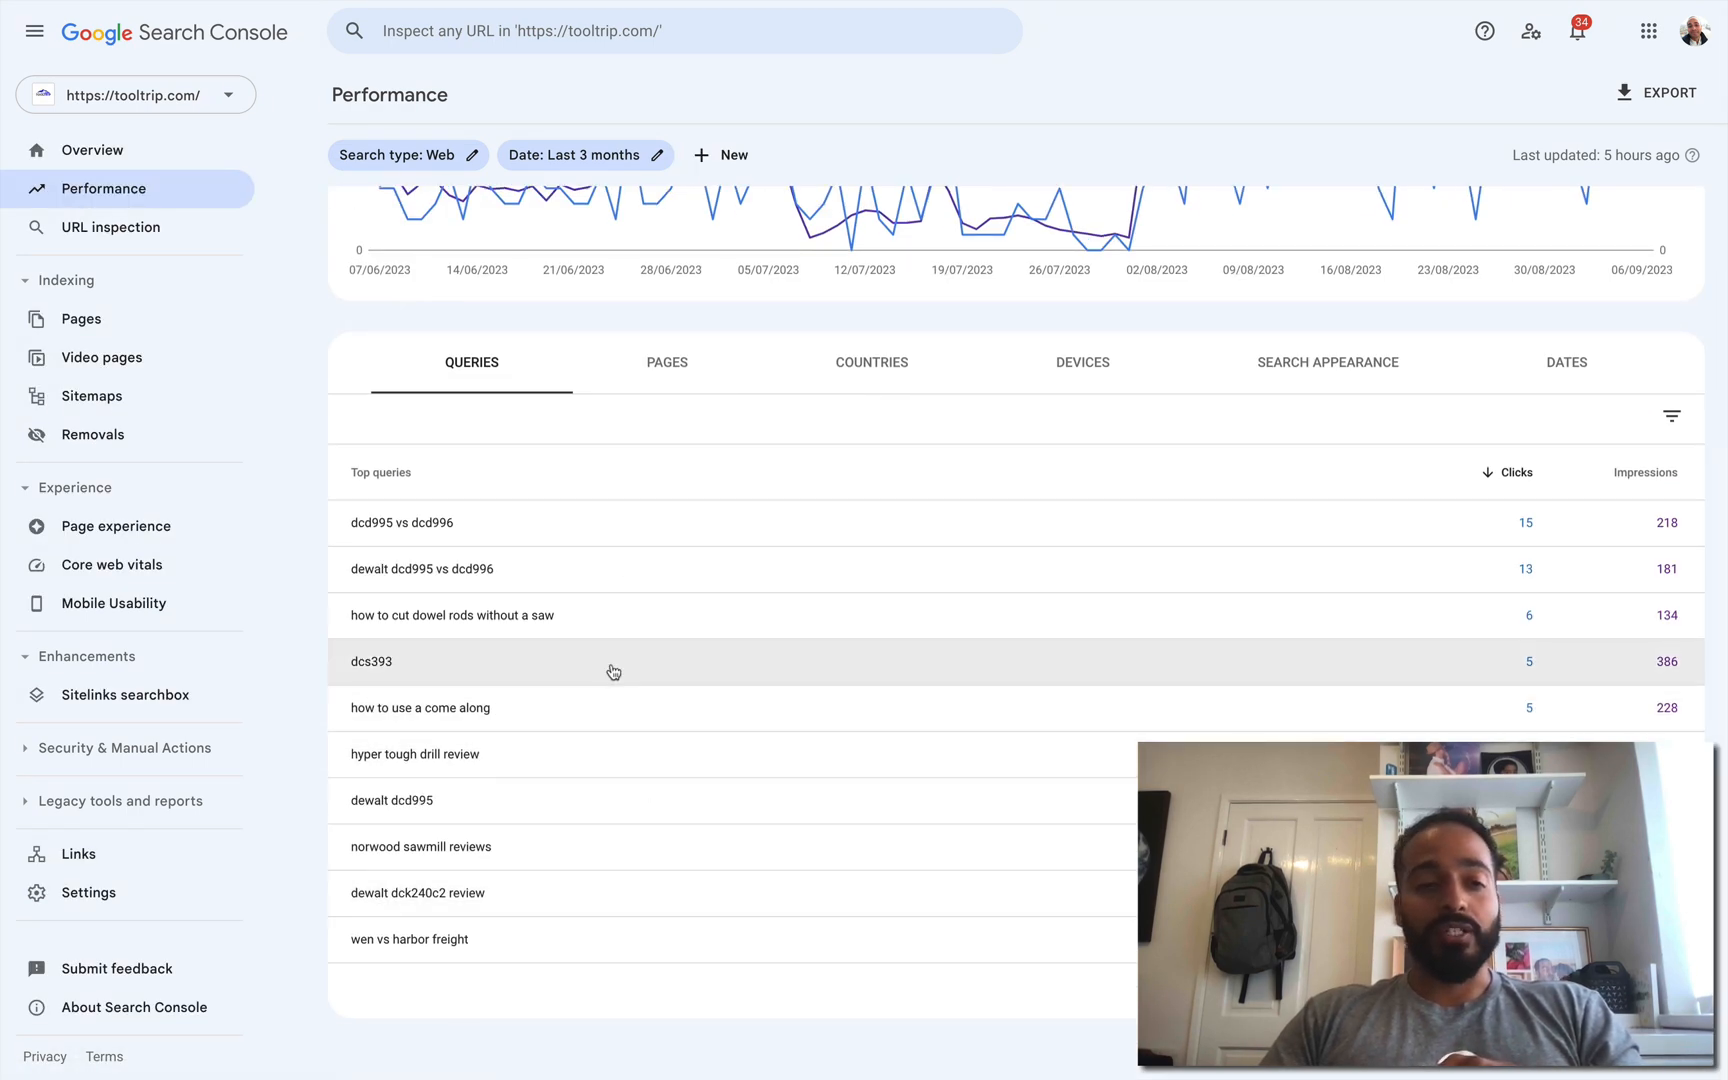
scroll(584, 1009, "up", 3)
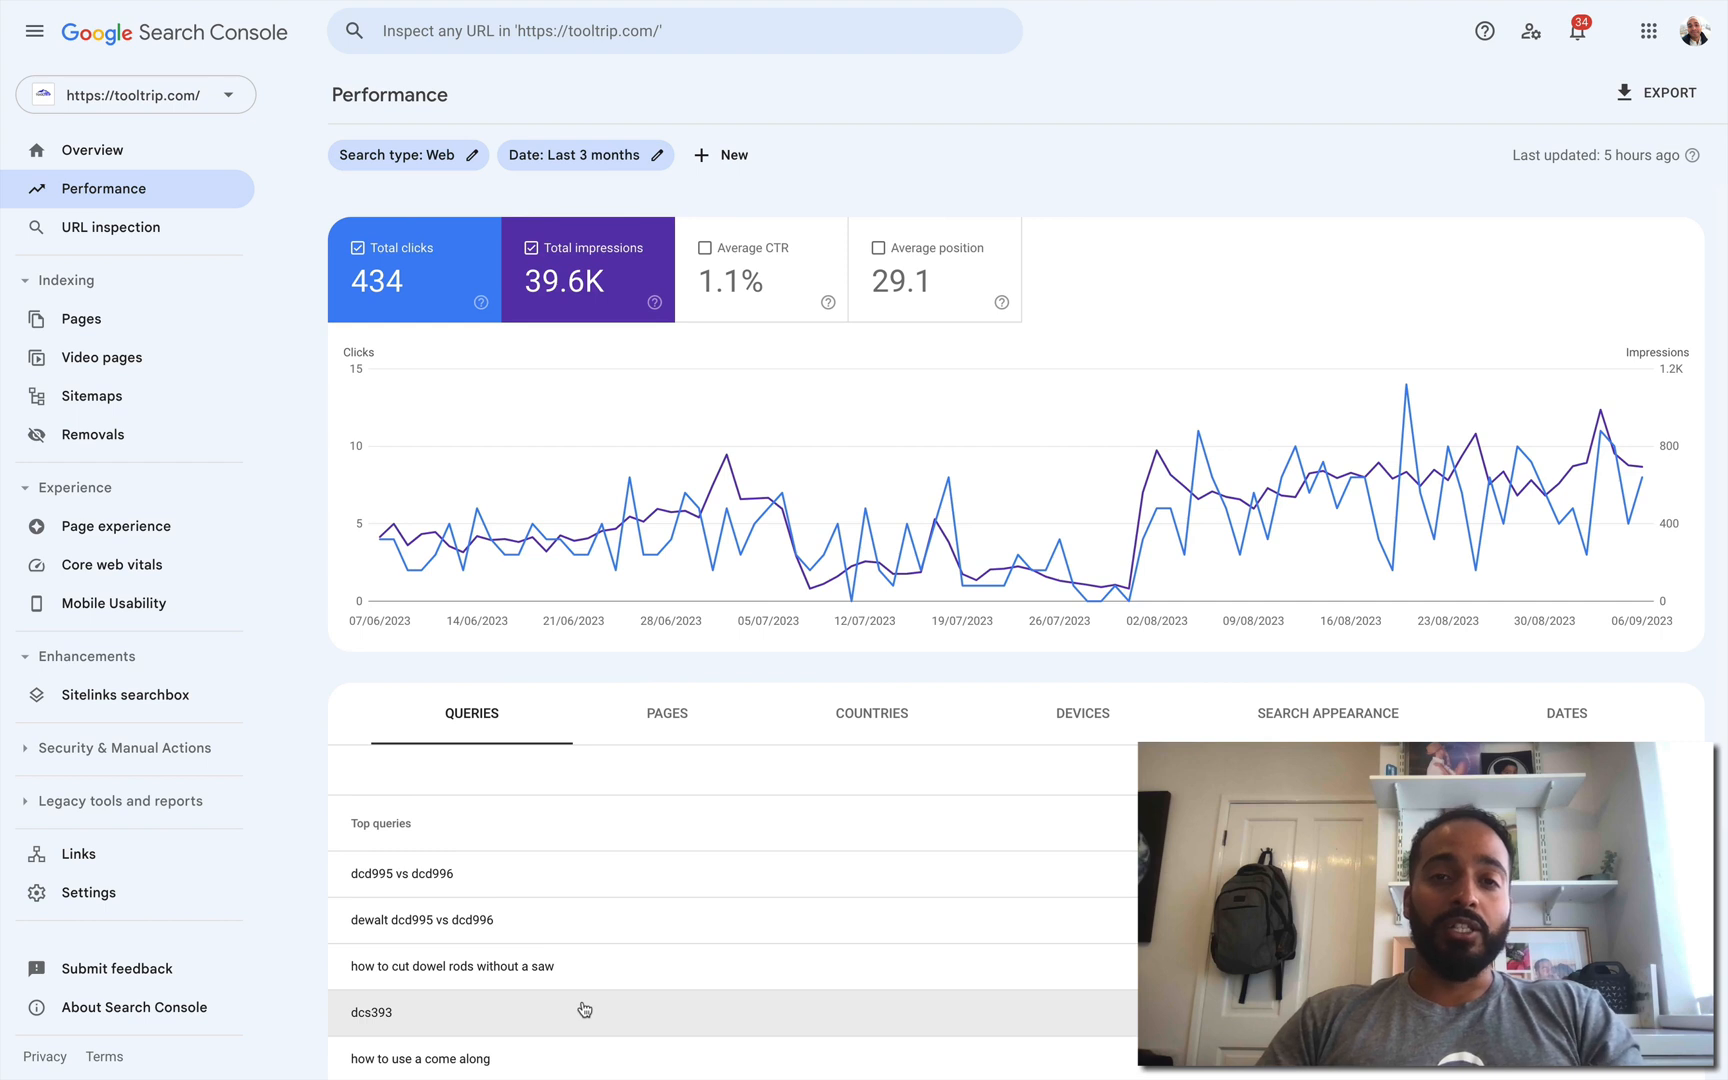